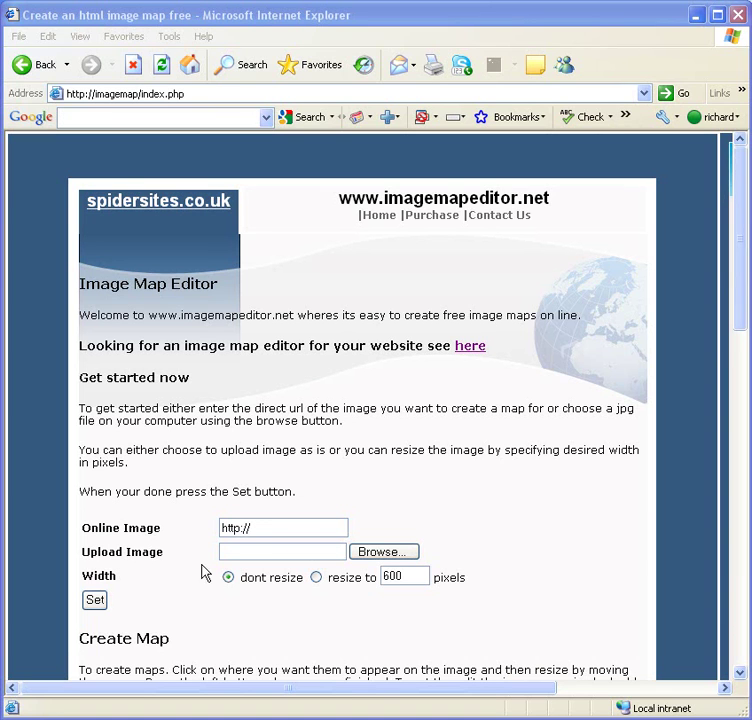
Step: Load the online Star Trek wallpaper image ending in wallpaper3800-799712.jpg from its pasted URL, without resizing
left_click(278, 529)
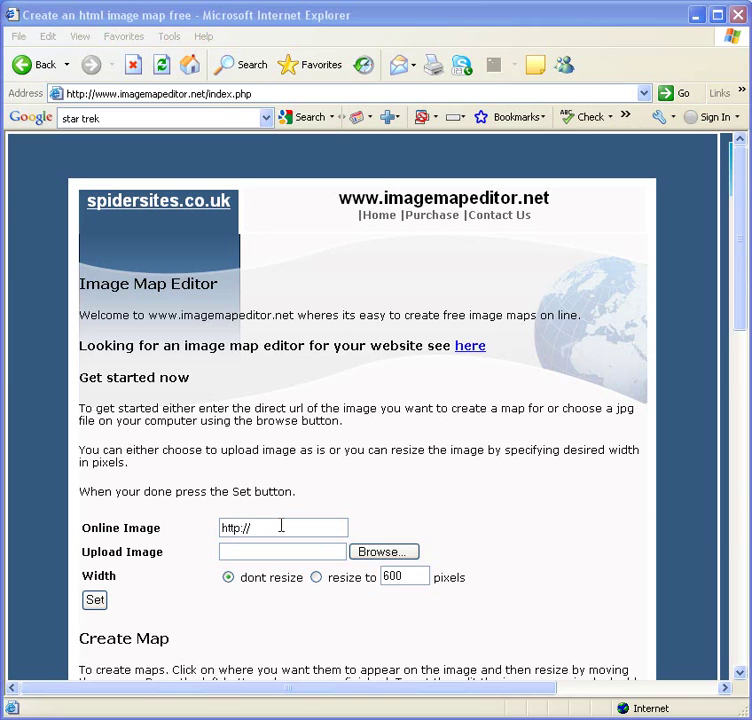
left_click(281, 526)
double_click(283, 526)
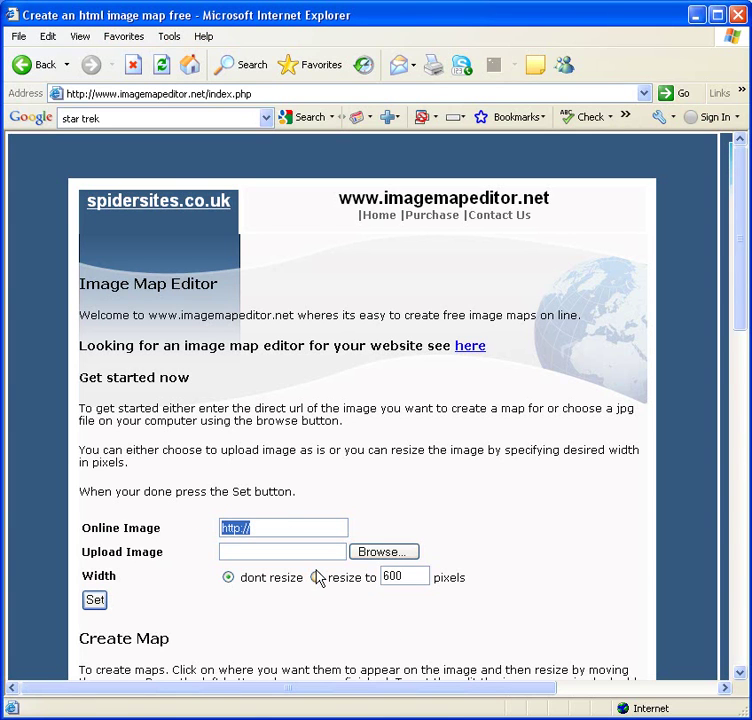
key("ctrl+v")
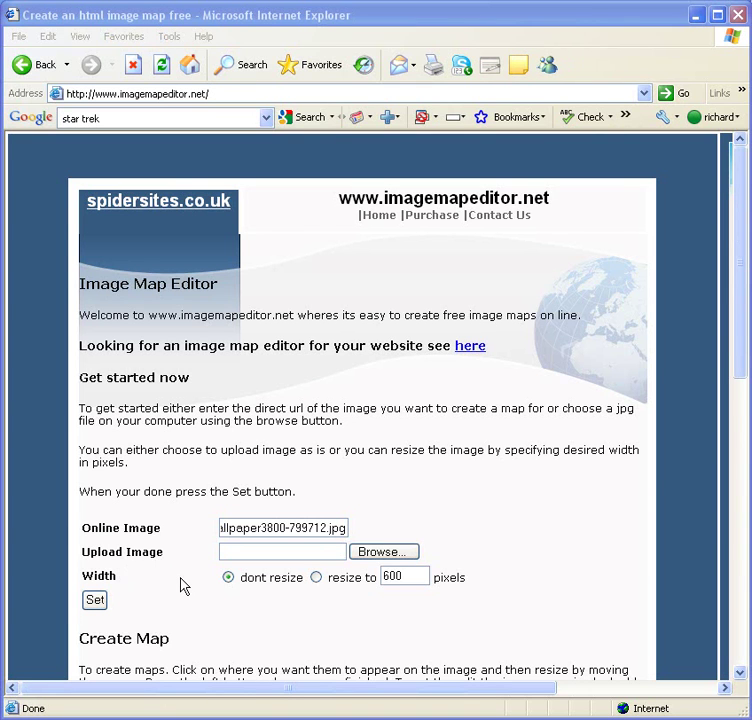
left_click(95, 600)
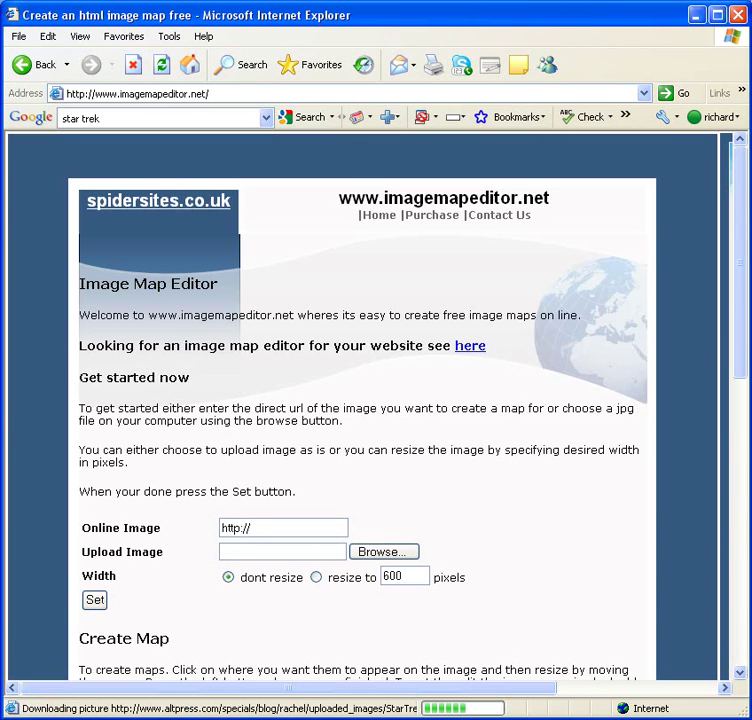
Step: Draw one map area over the Ambassador ship and another over the Excelsior ship
scroll(740, 675, "down", 3)
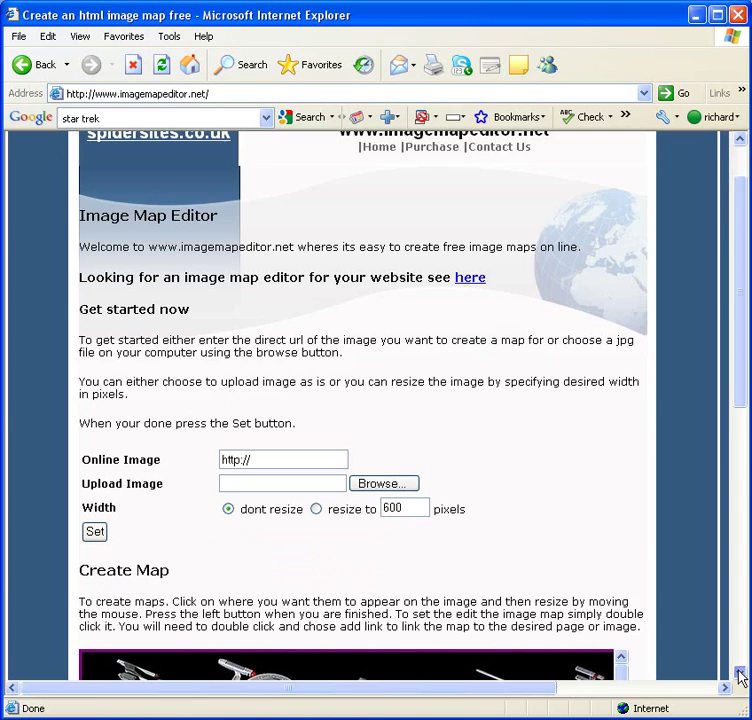
scroll(740, 675, "down", 8)
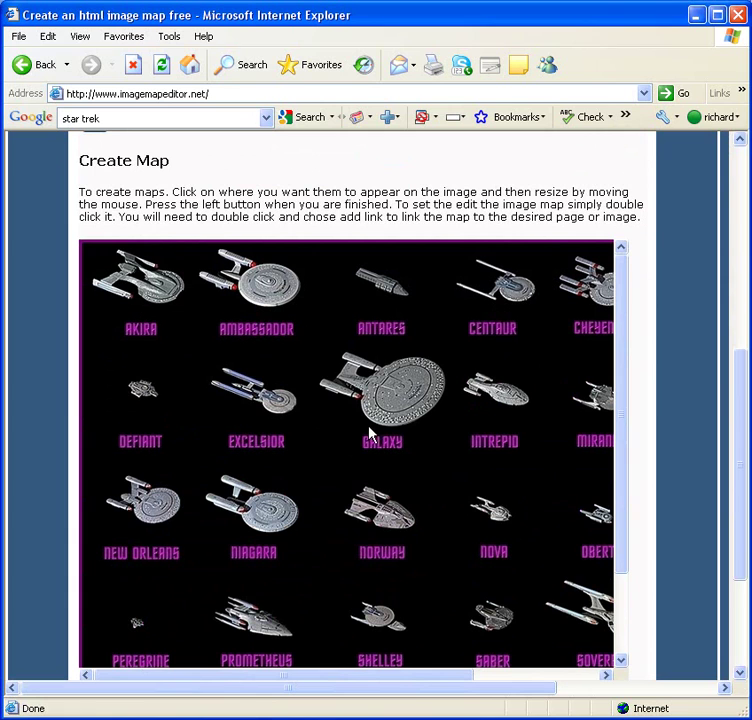
mouse_move(345, 455)
left_click(200, 262)
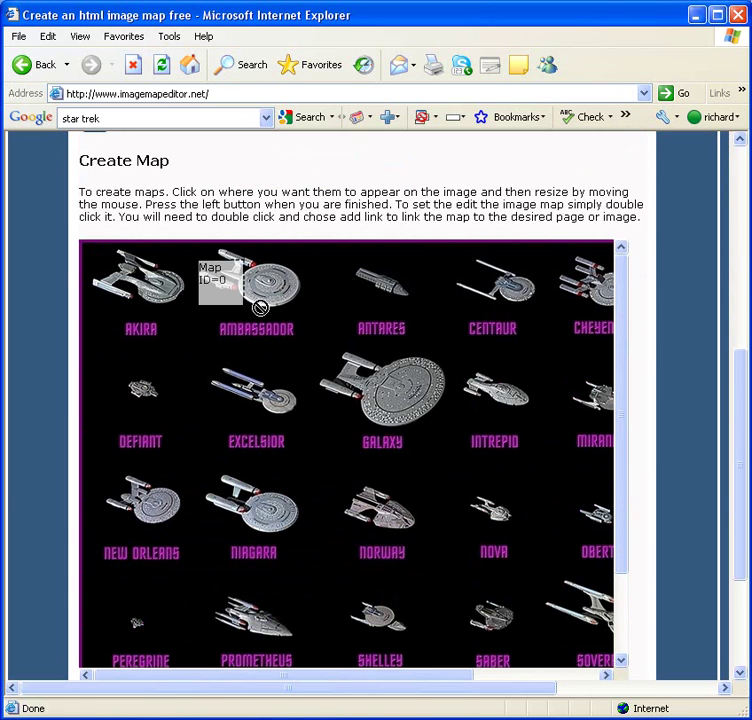
left_click(313, 364)
left_click(203, 371)
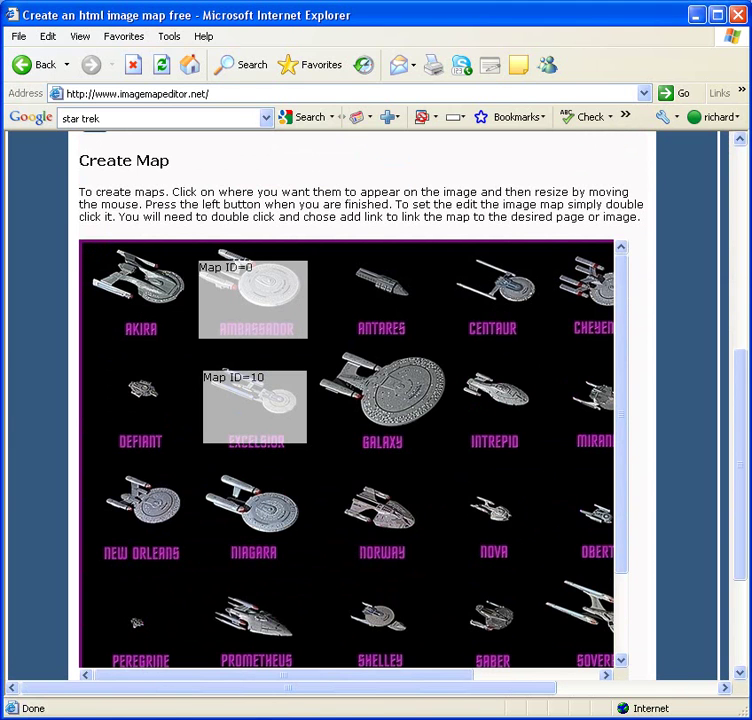
Step: Reload the page and upload the Star Trek wallpaper file from the Desktop without resizing it
key("F5")
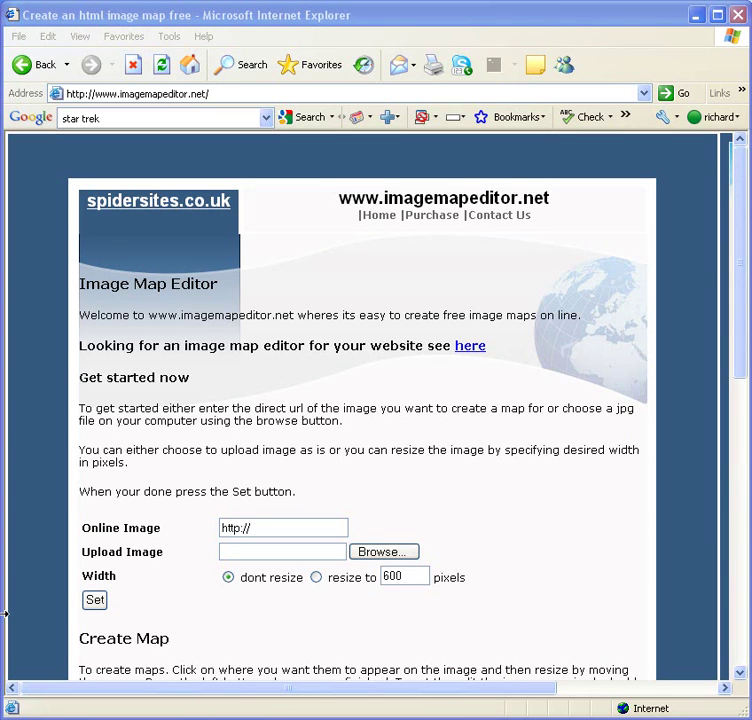
left_click(372, 556)
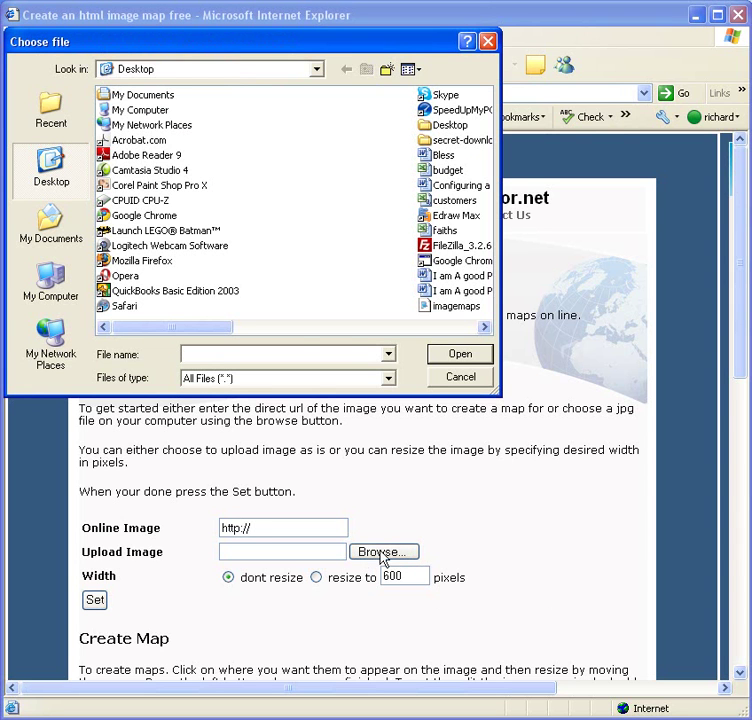
left_click(348, 329)
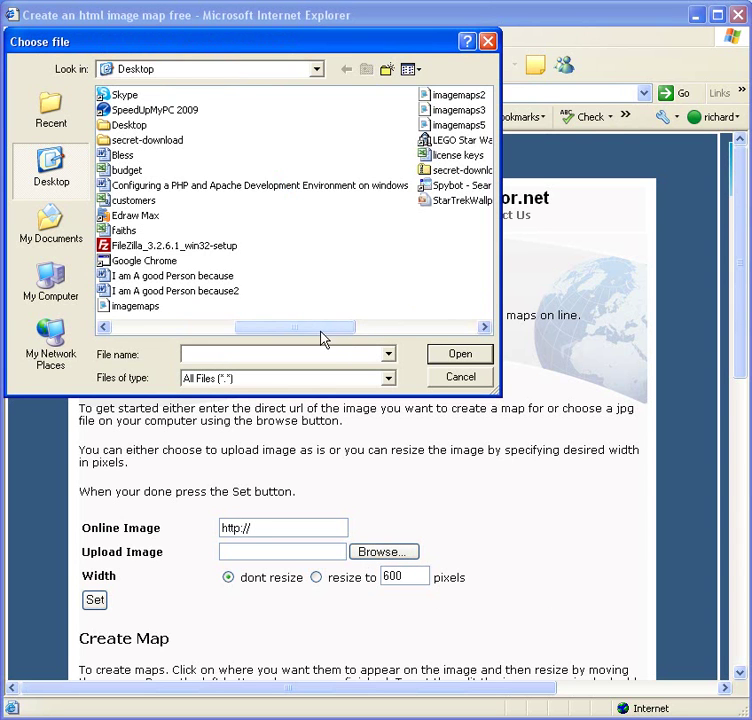
left_click(400, 329)
double_click(205, 201)
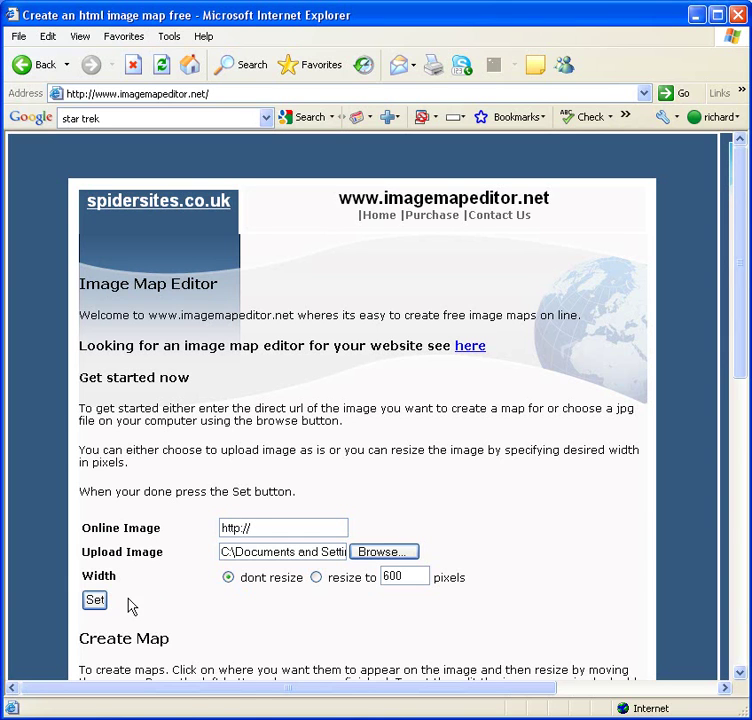
left_click(97, 603)
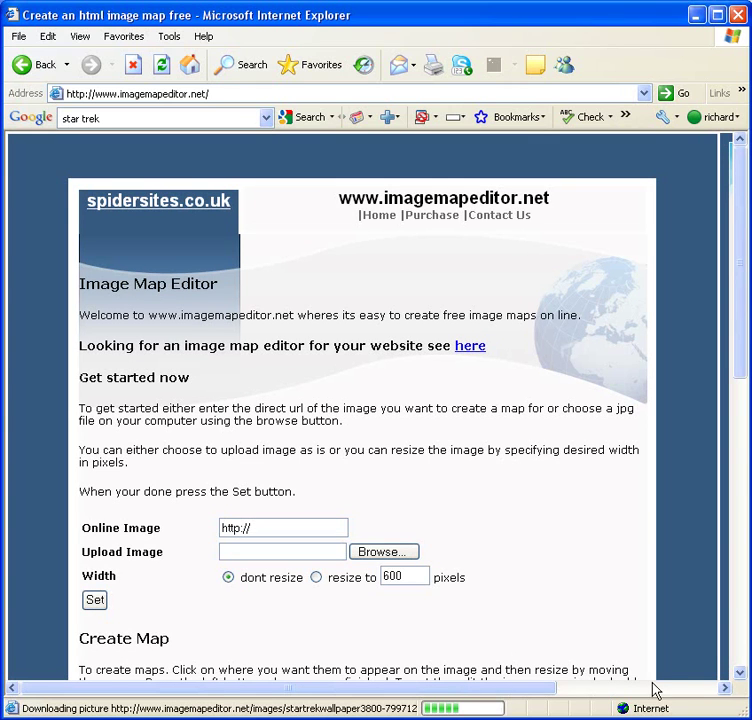
Step: Check the full-size image, which exceeds the frame, and reload it resized to a width of 600 pixels
left_click(740, 673)
left_click_drag(740, 673, 741, 677)
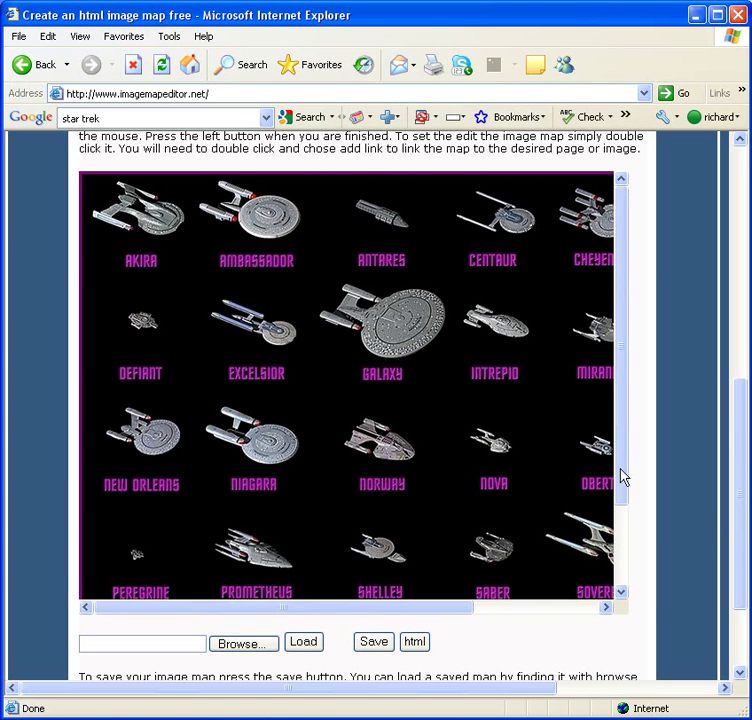
left_click_drag(621, 477, 638, 413)
left_click_drag(360, 609, 302, 621)
left_click(303, 641)
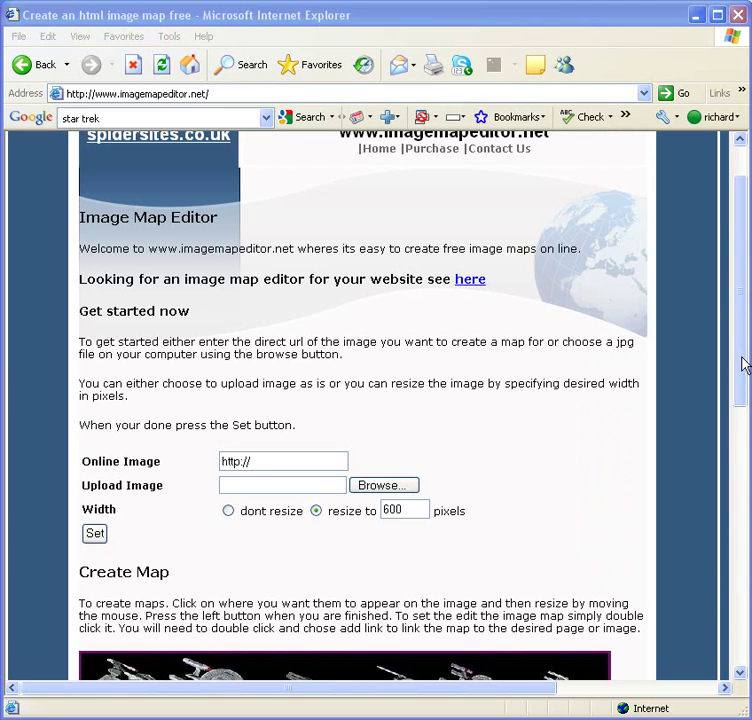
Step: Draw a map area over the Galaxy ship and move it slightly to fit the ship better
left_click_drag(744, 327, 749, 486)
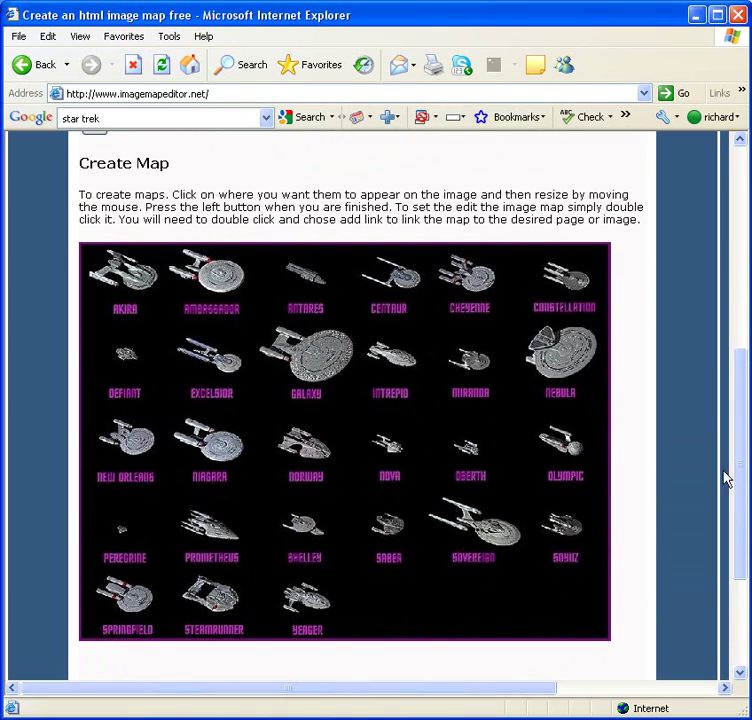
mouse_move(493, 383)
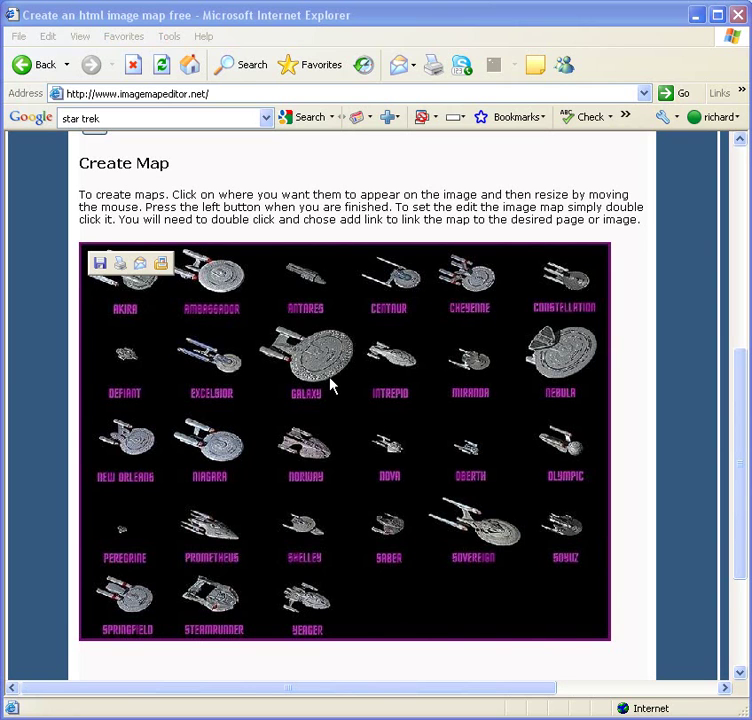
left_click(264, 327)
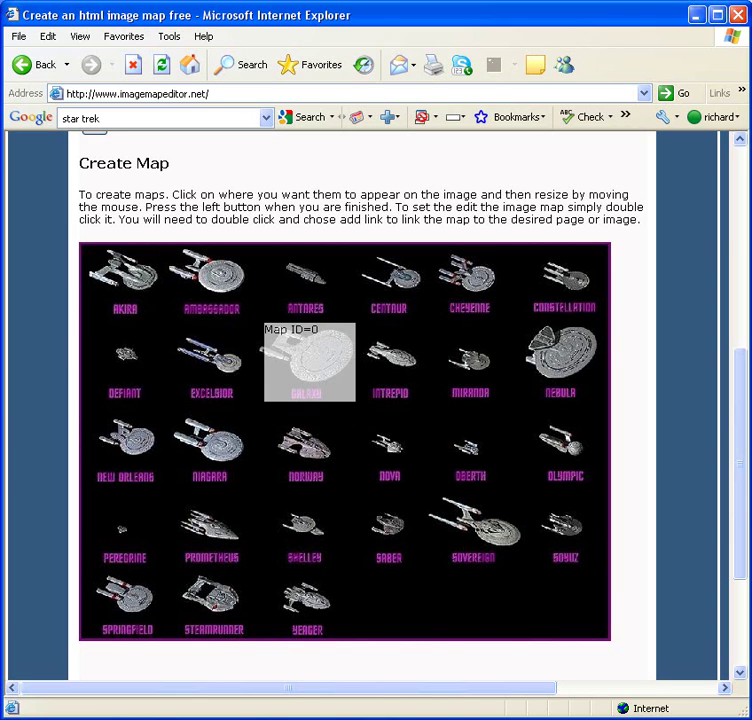
double_click(307, 359)
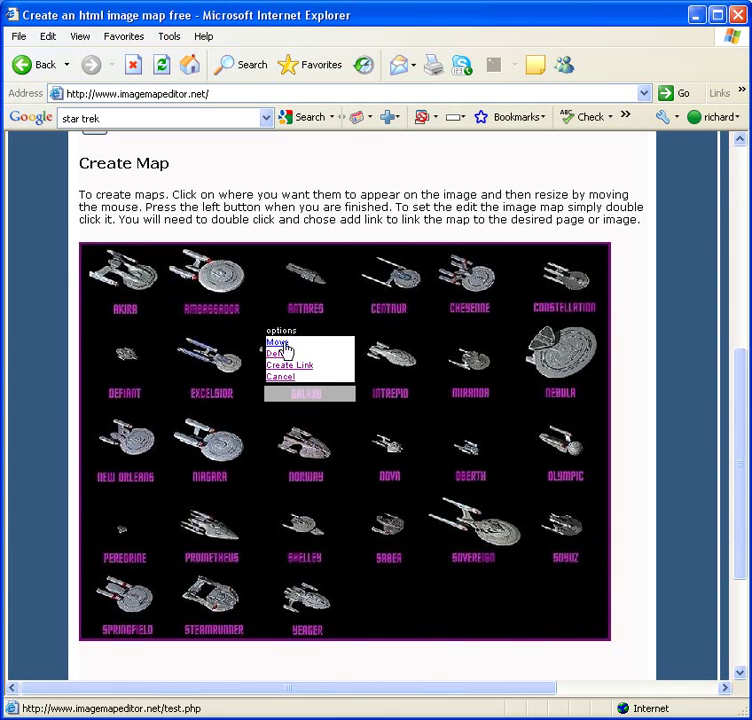
left_click(278, 344)
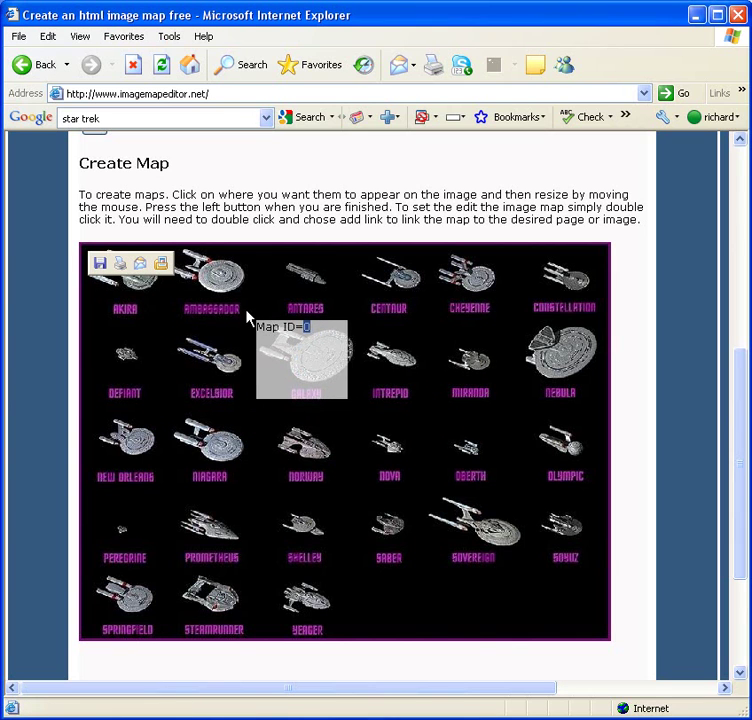
left_click(252, 316)
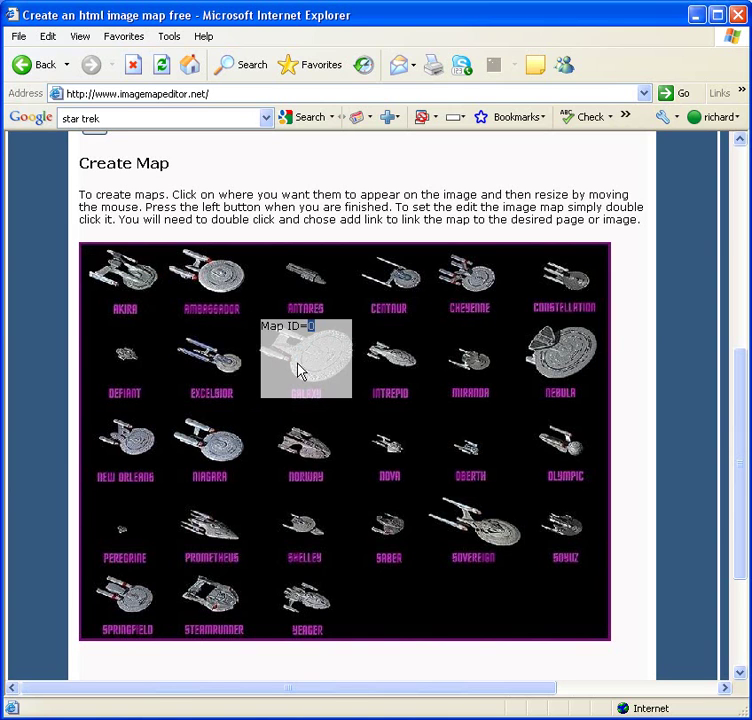
Step: Delete the map area over the Galaxy ship
double_click(298, 370)
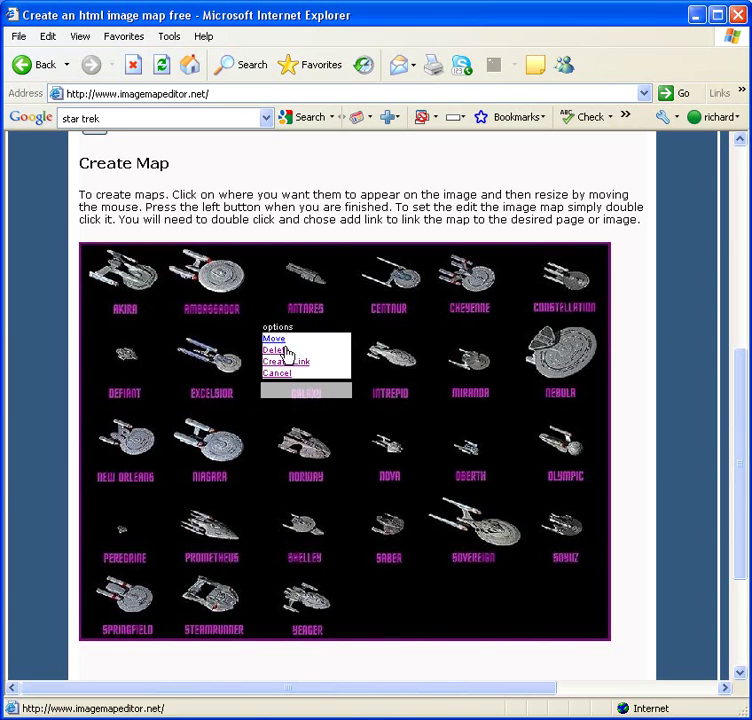
left_click(280, 373)
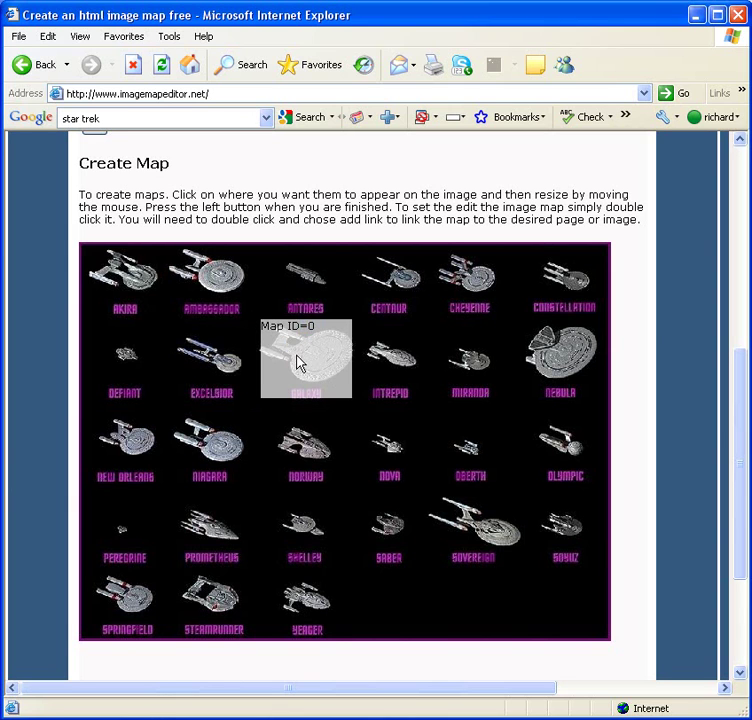
double_click(298, 361)
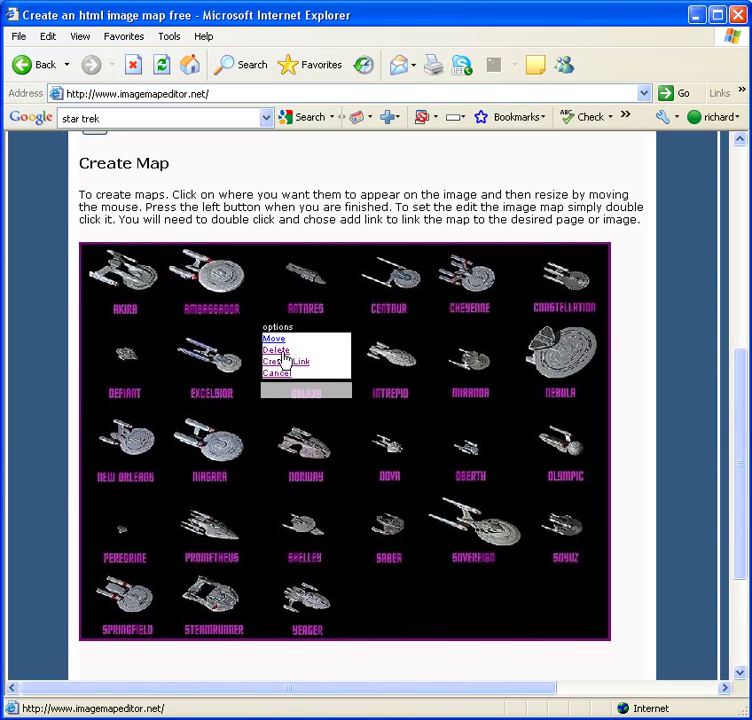
left_click(282, 352)
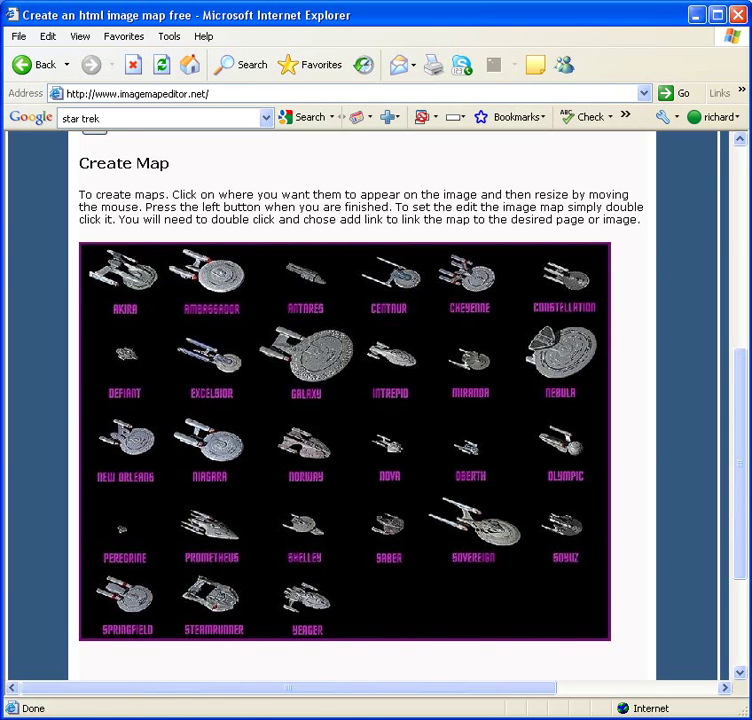
Step: Draw one map area over the Niagara ship and another over the Norway ship
scroll(376, 400, "down", 1)
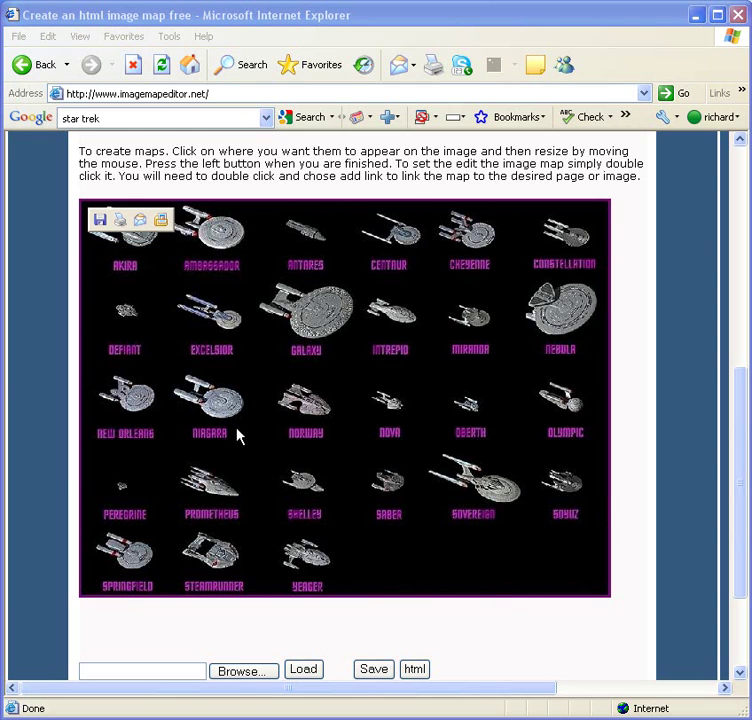
left_click(163, 371)
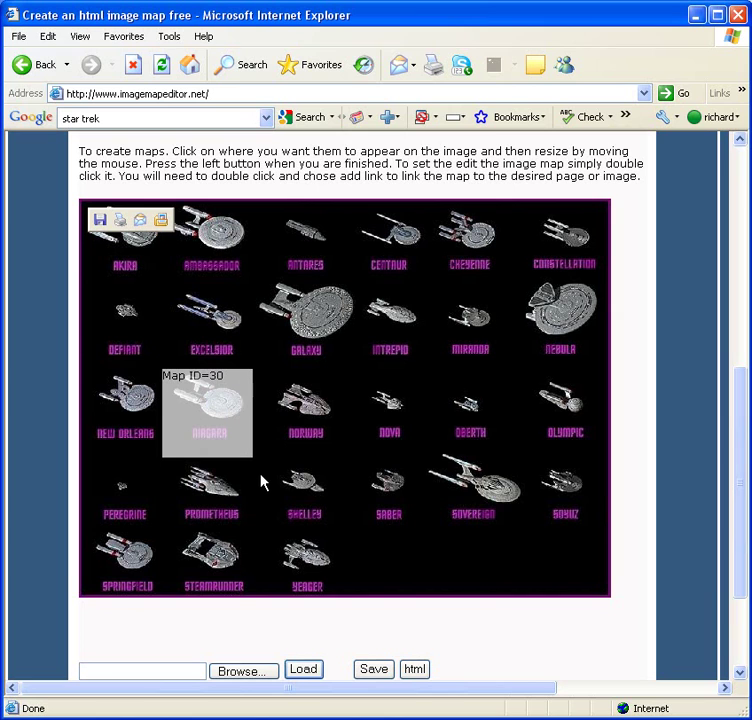
left_click(270, 371)
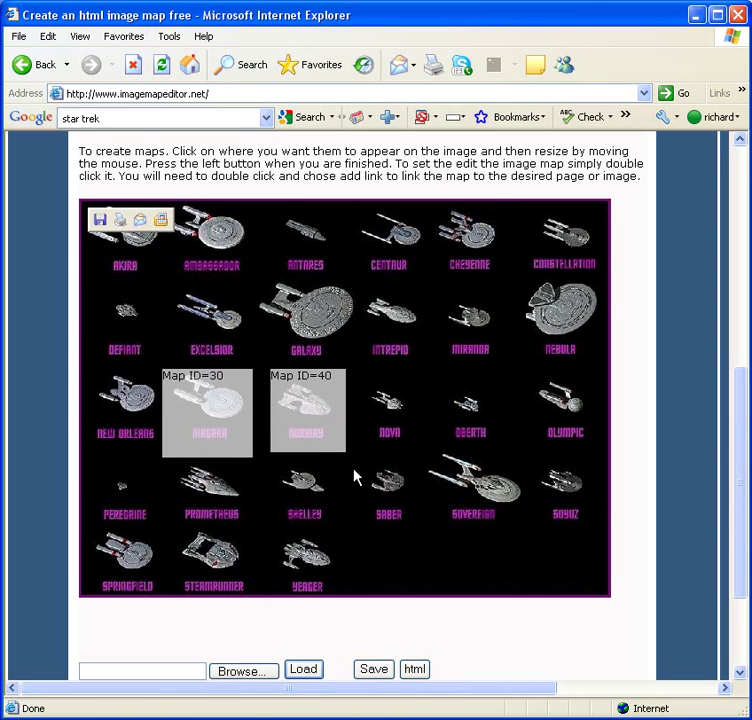
double_click(200, 420)
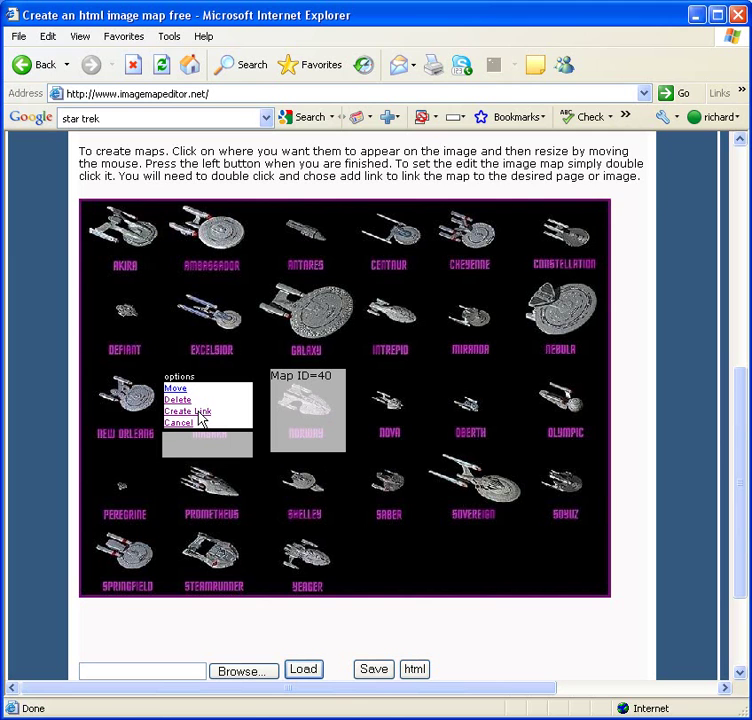
left_click(200, 413)
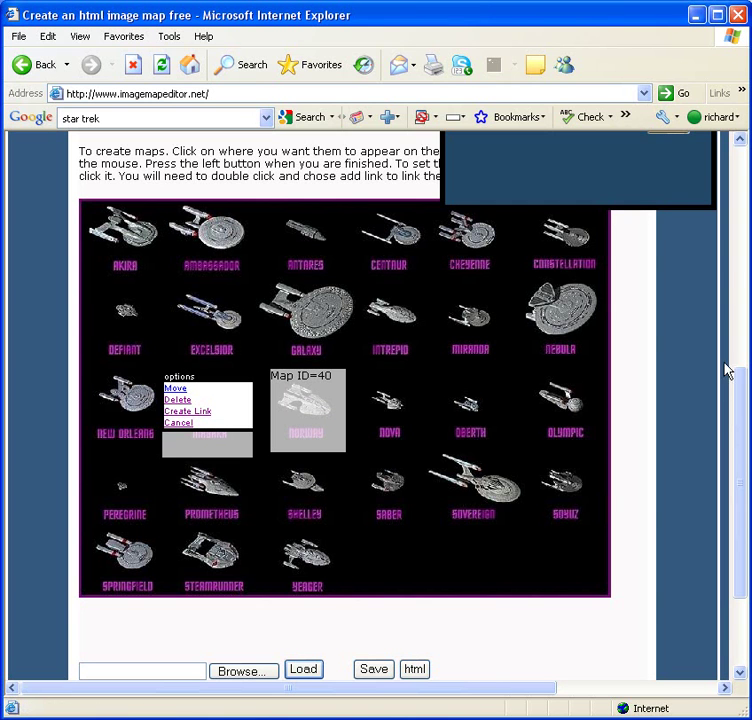
left_click_drag(742, 428, 744, 275)
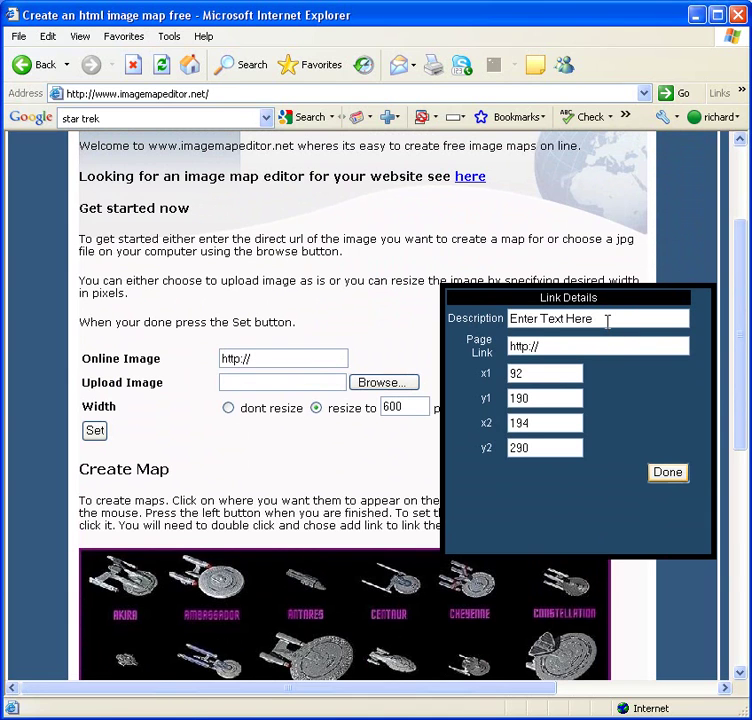
left_click_drag(604, 320, 508, 320)
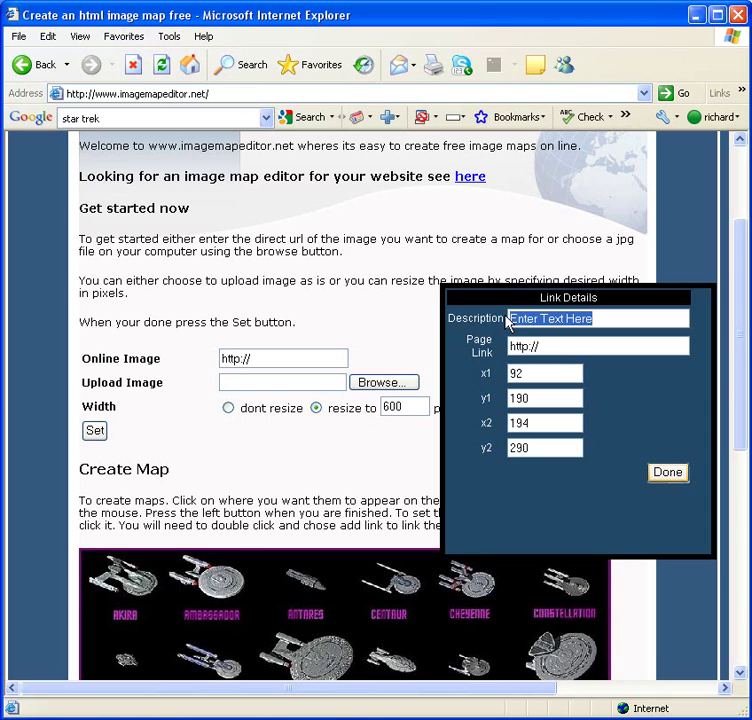
type("Star Trk")
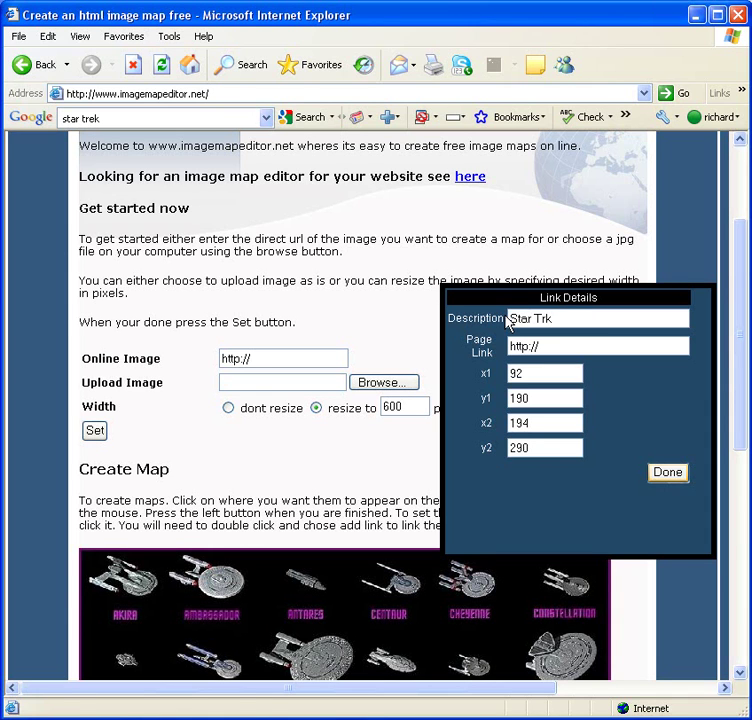
key("BackSpace")
type("ek Picture 1")
left_click(547, 347)
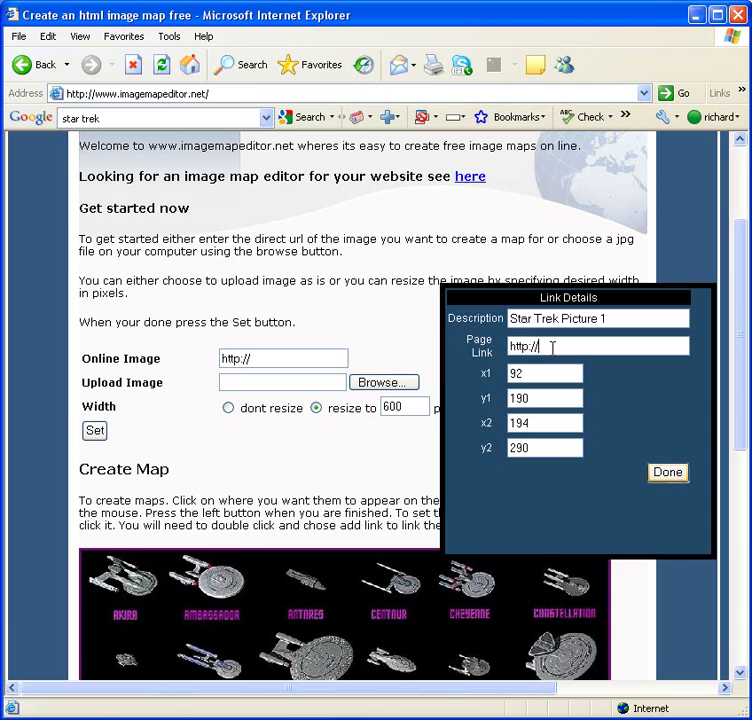
type("www.bbc.co.uk/news")
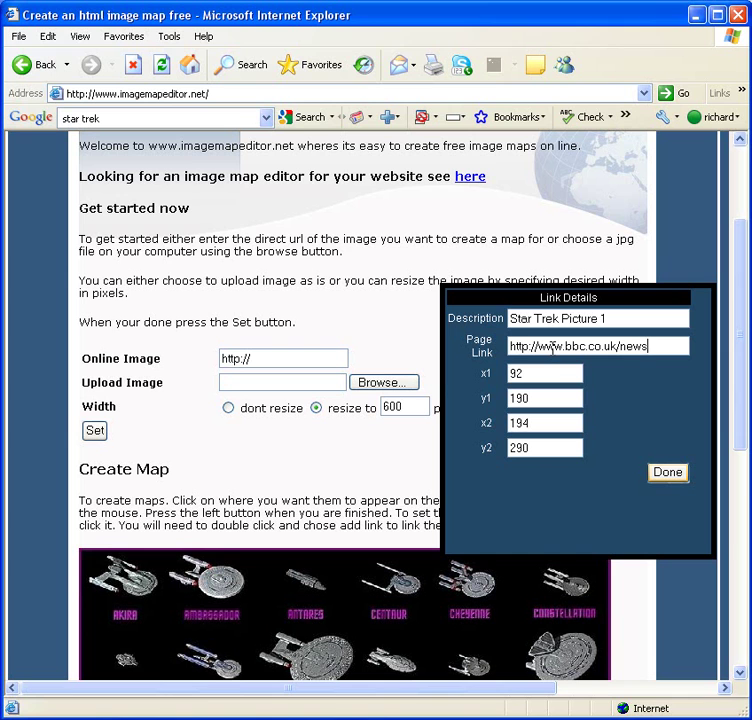
left_click(675, 478)
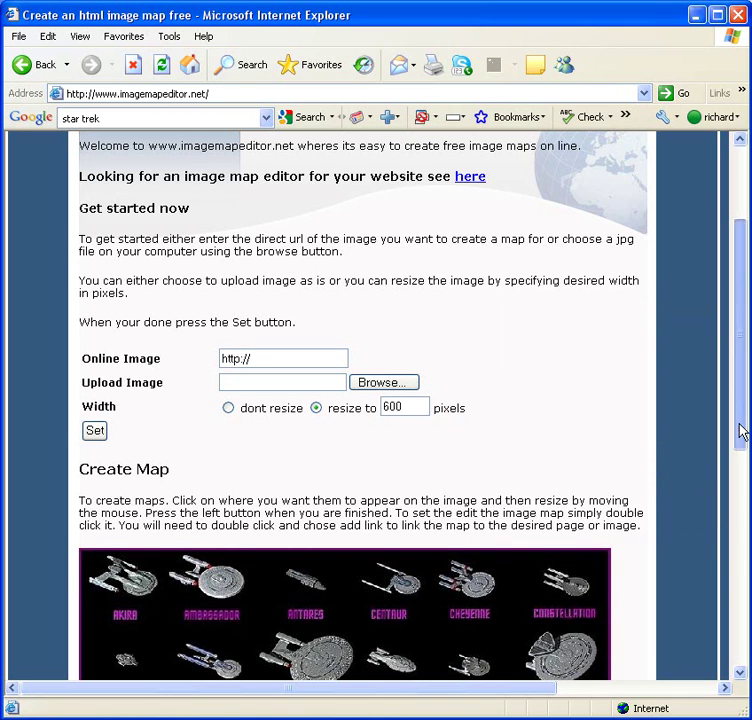
Step: Reopen the Niagara area's link details to review them, and close them again
left_click_drag(742, 430, 744, 571)
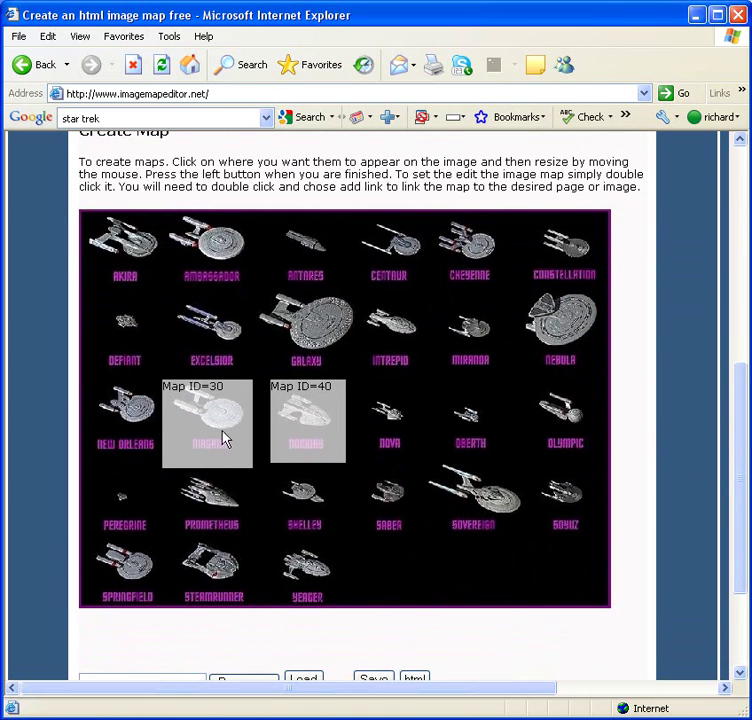
double_click(215, 430)
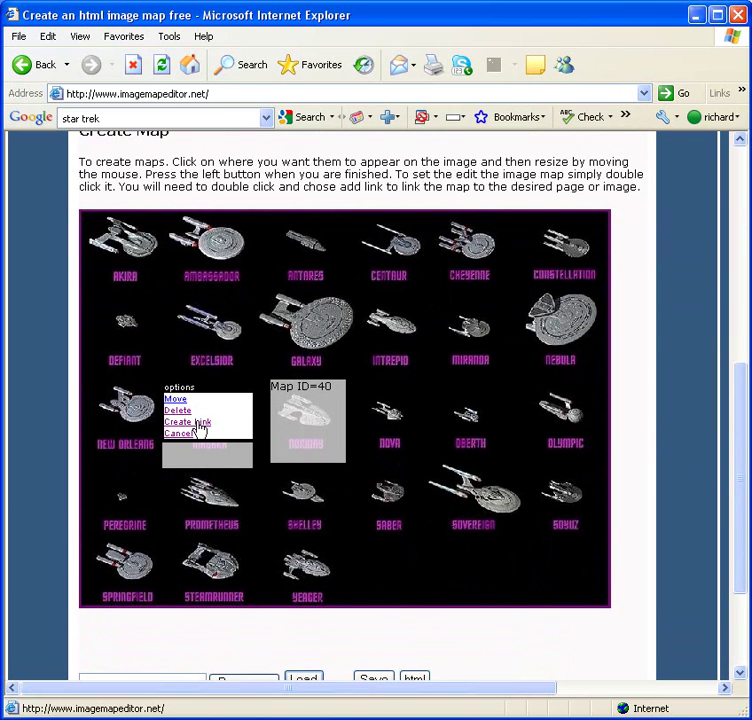
left_click(200, 424)
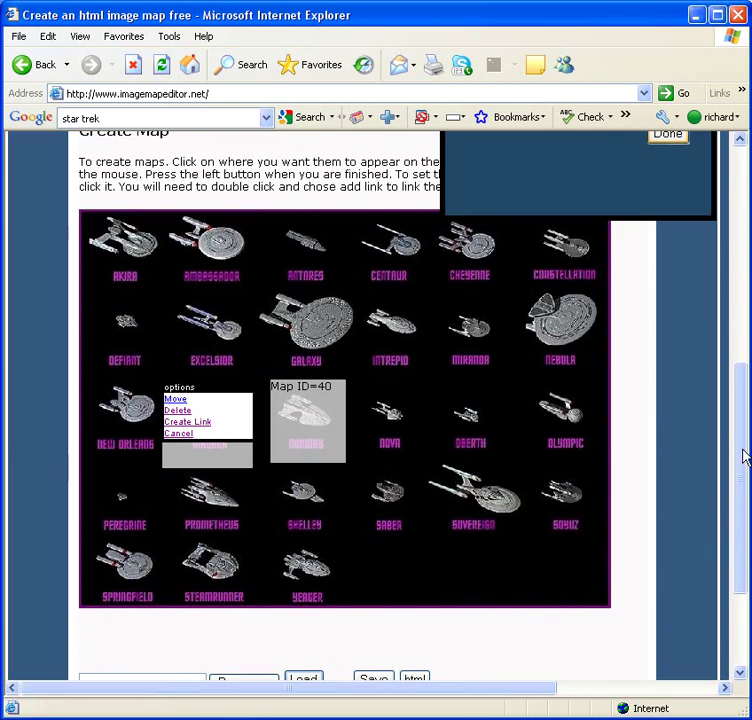
left_click_drag(743, 457, 740, 347)
left_click(671, 400)
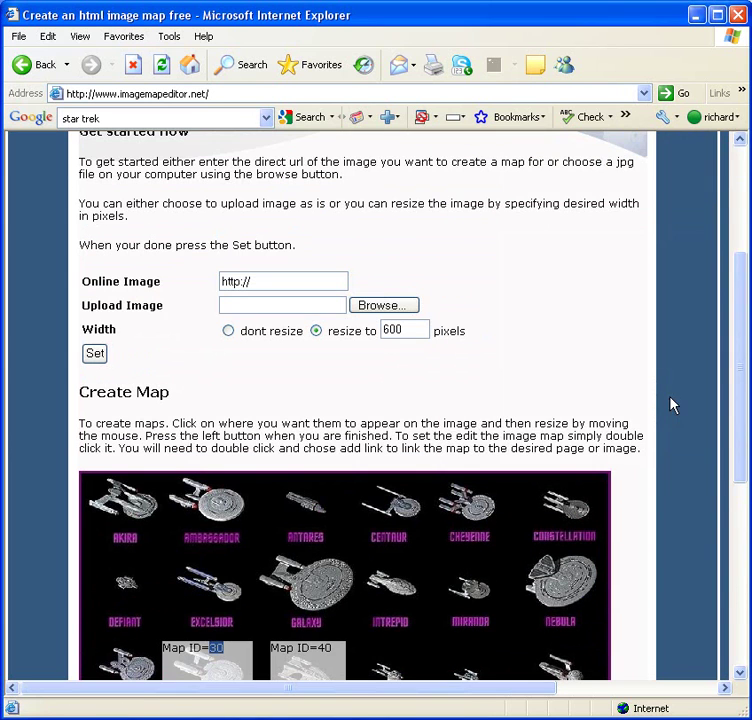
left_click_drag(740, 450, 739, 594)
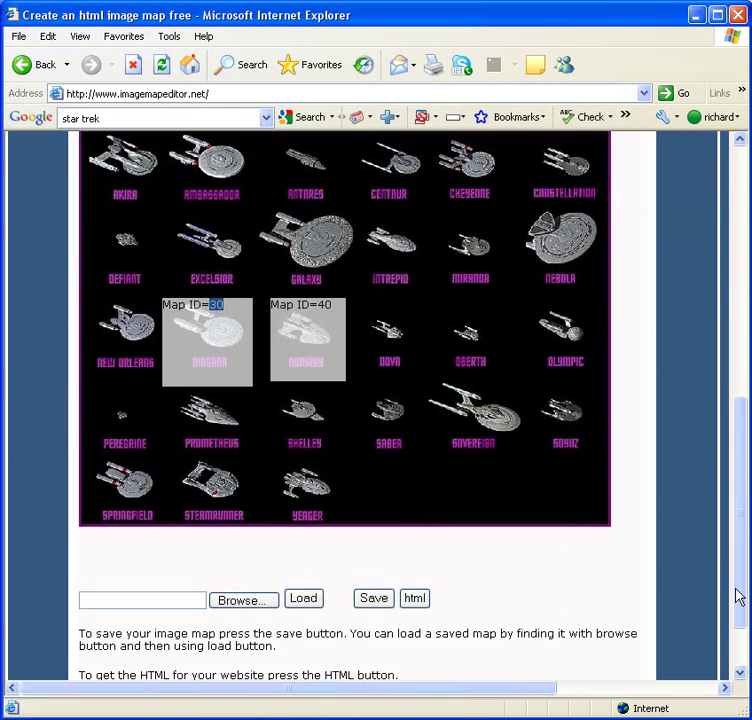
left_click(320, 338)
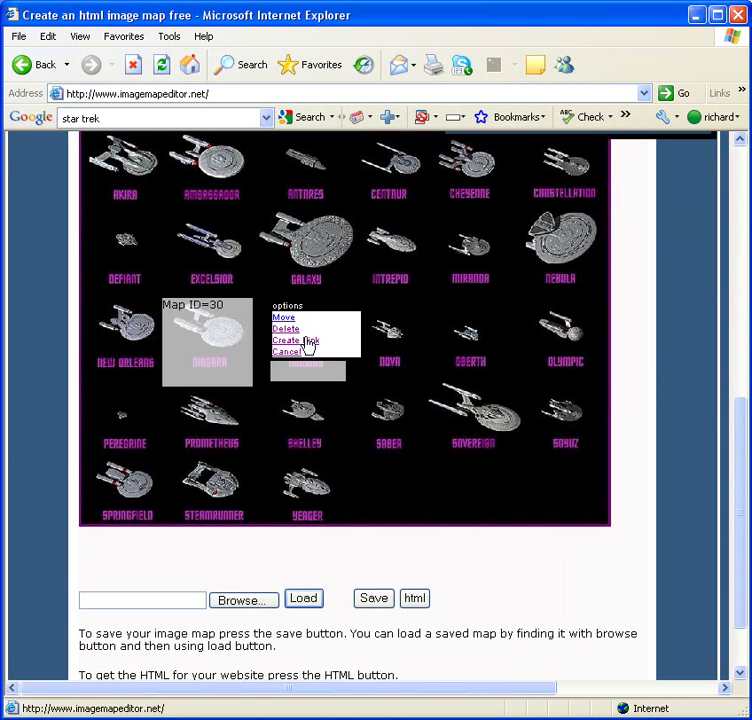
left_click(306, 341)
left_click_drag(734, 445, 718, 268)
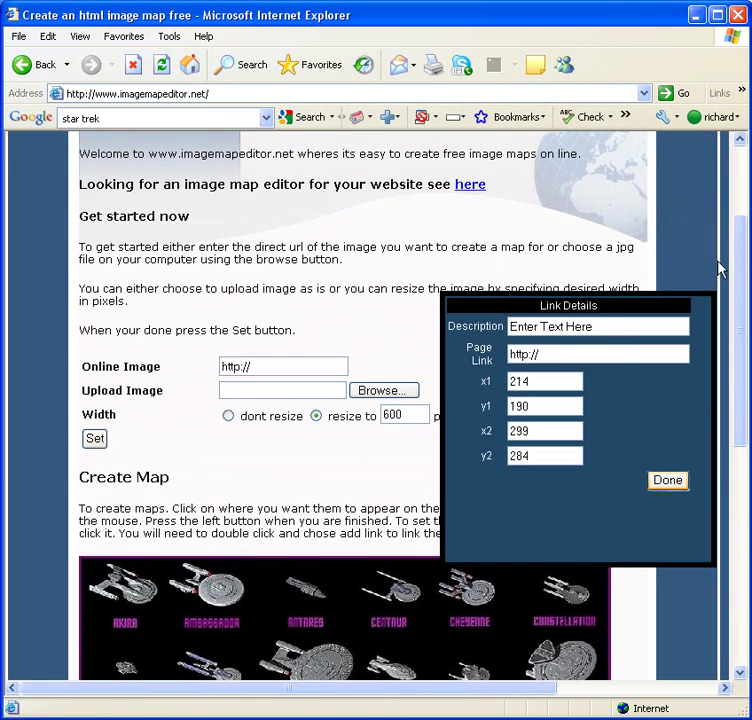
left_click_drag(598, 331, 406, 336)
type("St")
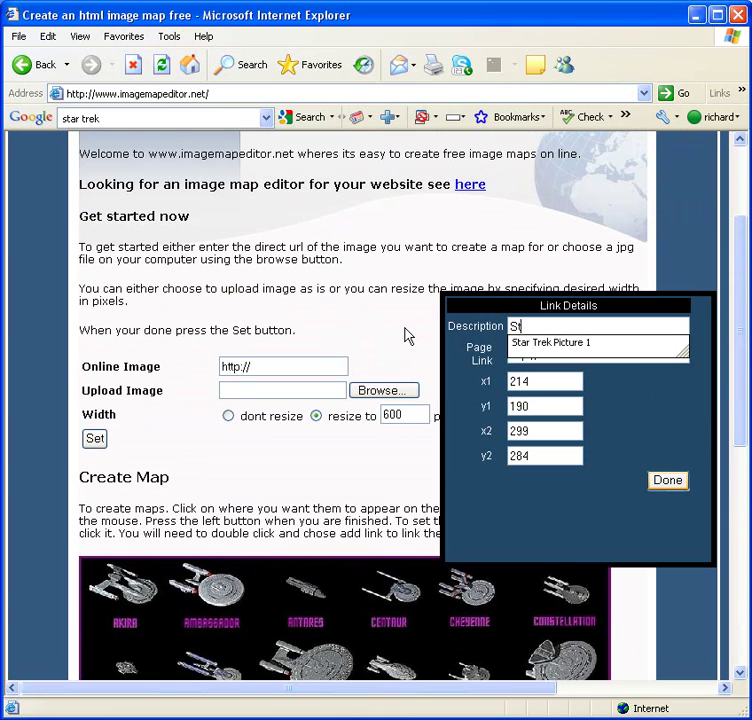
type("ar Trek Picture 2")
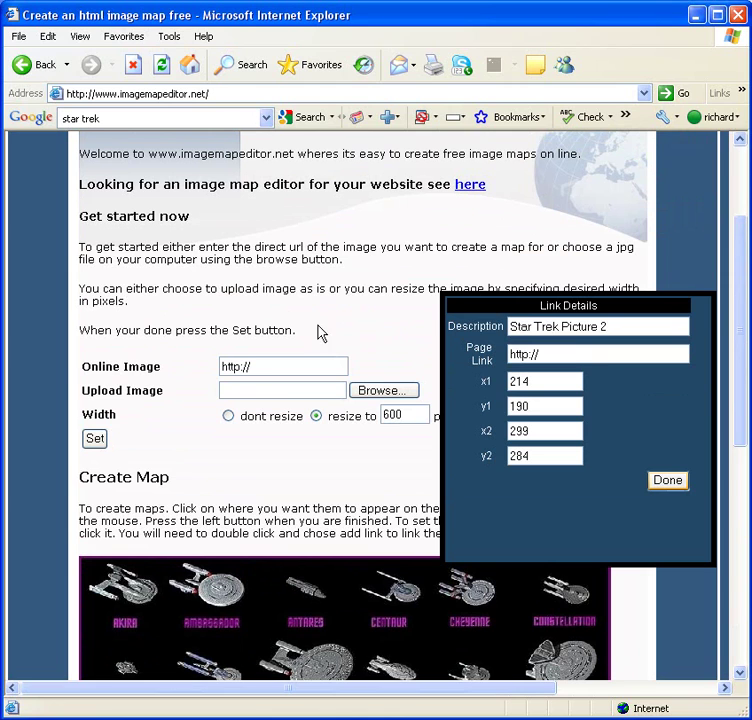
left_click(589, 356)
type("www")
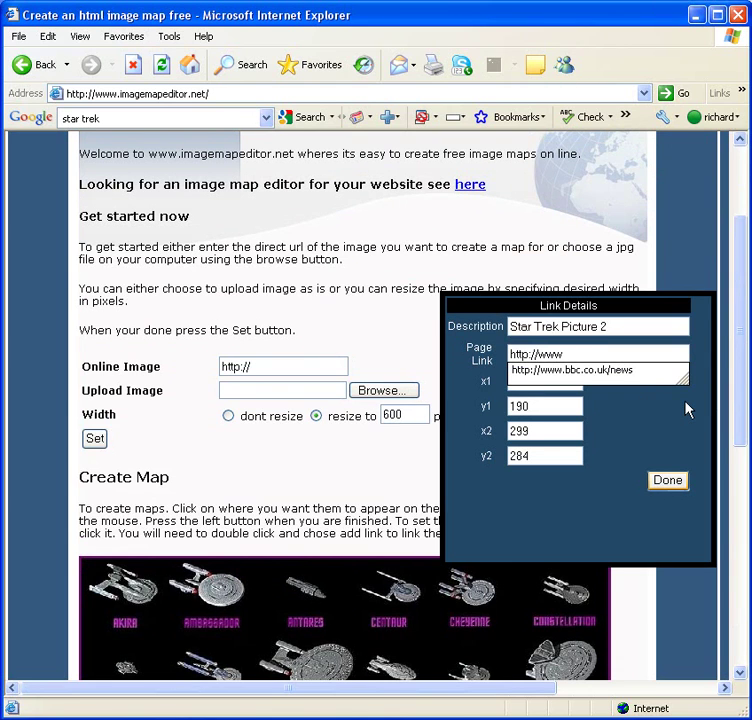
type(".microsof")
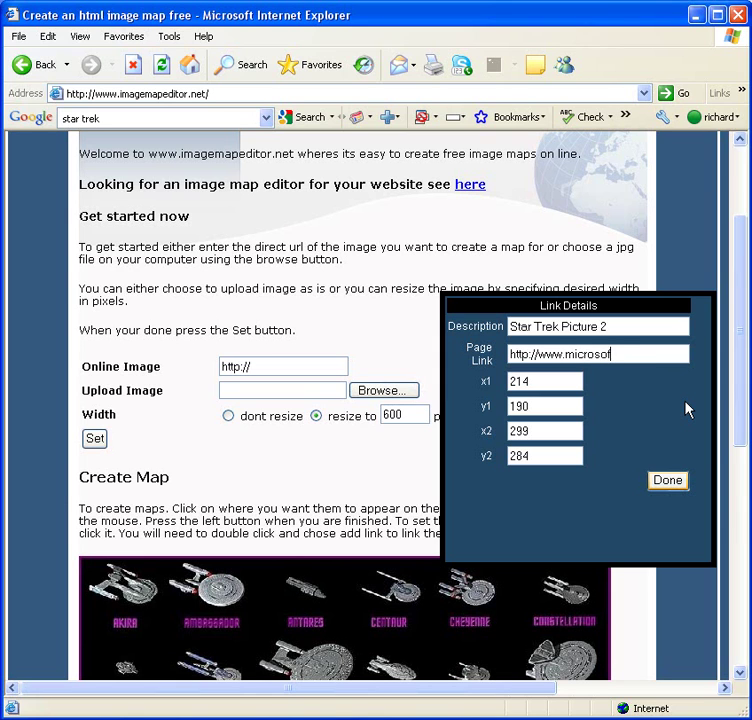
type("t.com")
left_click(667, 482)
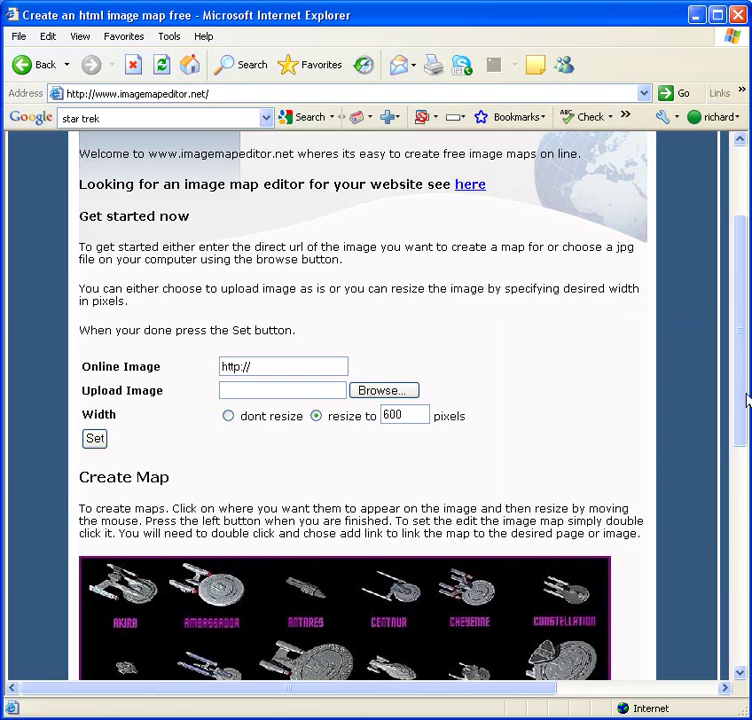
Step: Reopen the Norway area's link details to review them, and close them again
left_click_drag(745, 400, 653, 567)
double_click(304, 427)
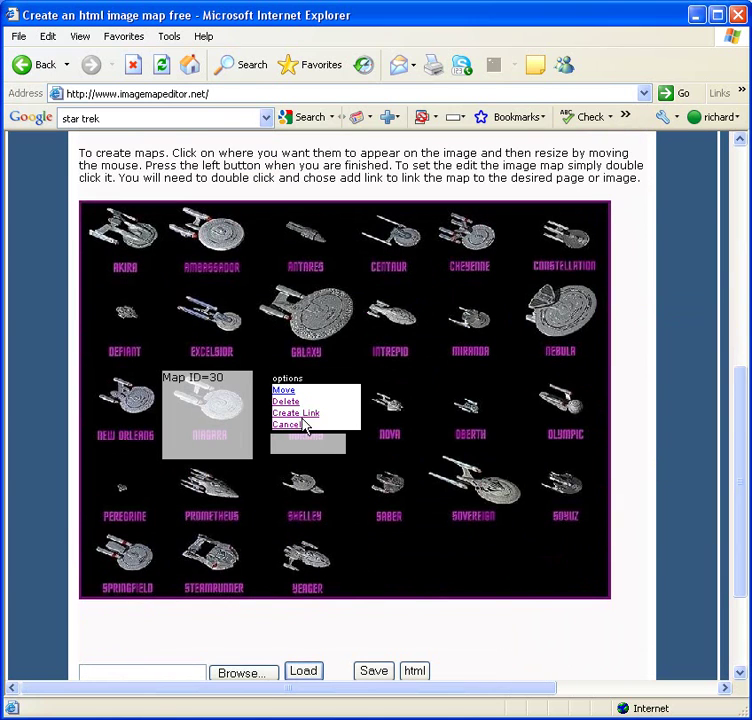
left_click(300, 416)
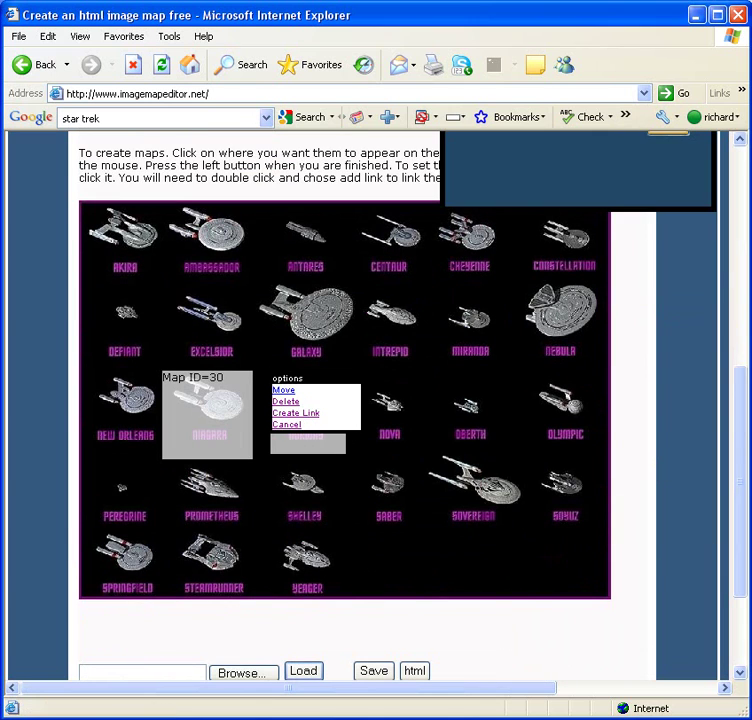
left_click_drag(739, 433, 743, 514)
left_click(668, 347)
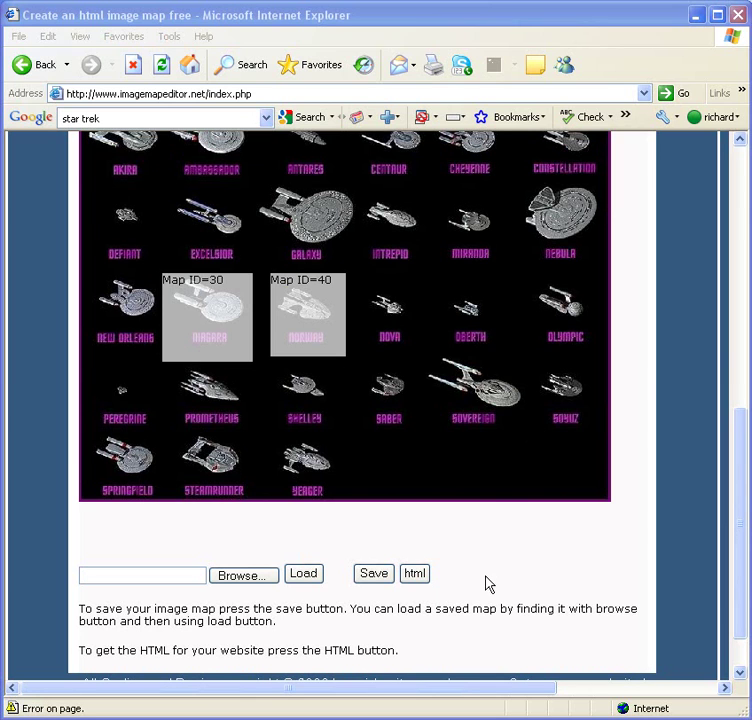
Step: Save the image map to the Desktop as imagemaps.dat, replacing the existing file, and dismiss the download window
left_click(378, 578)
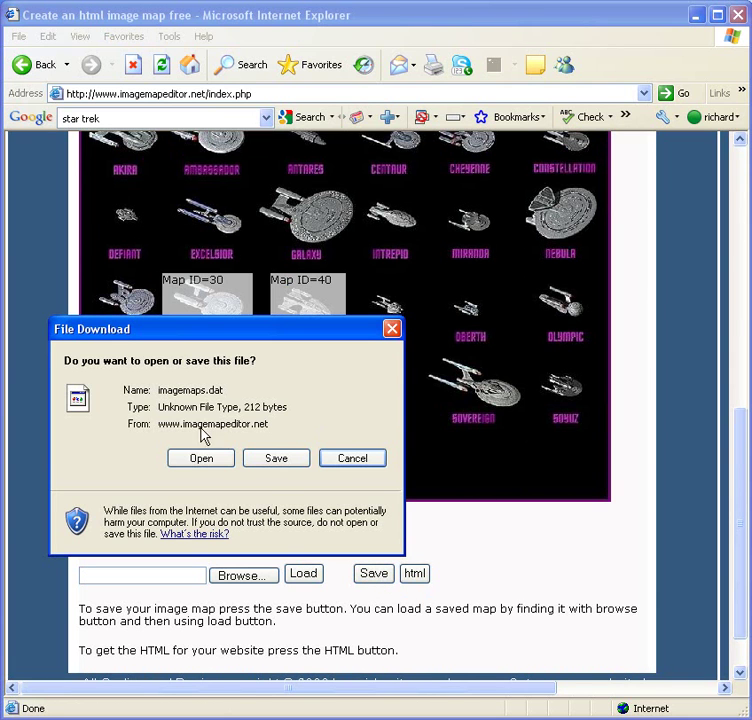
left_click(276, 458)
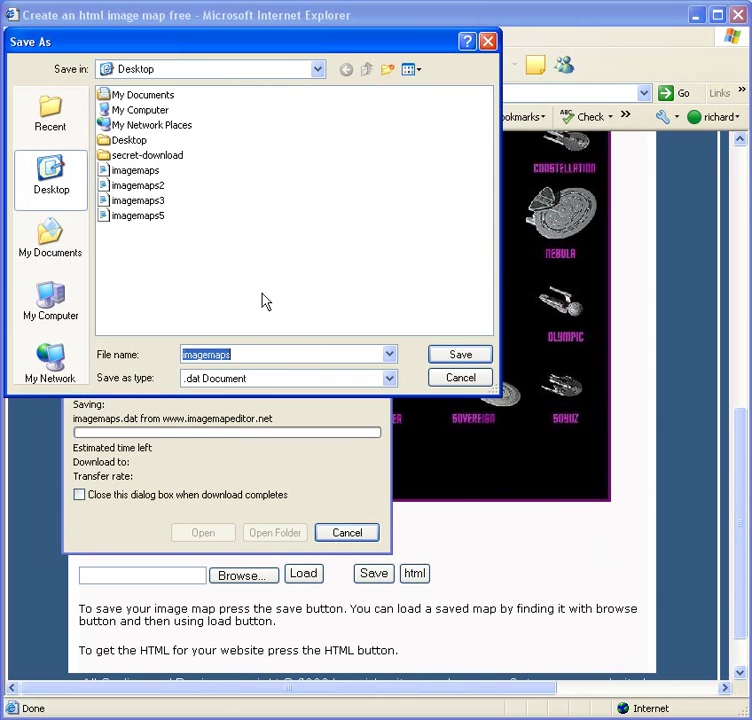
left_click(140, 171)
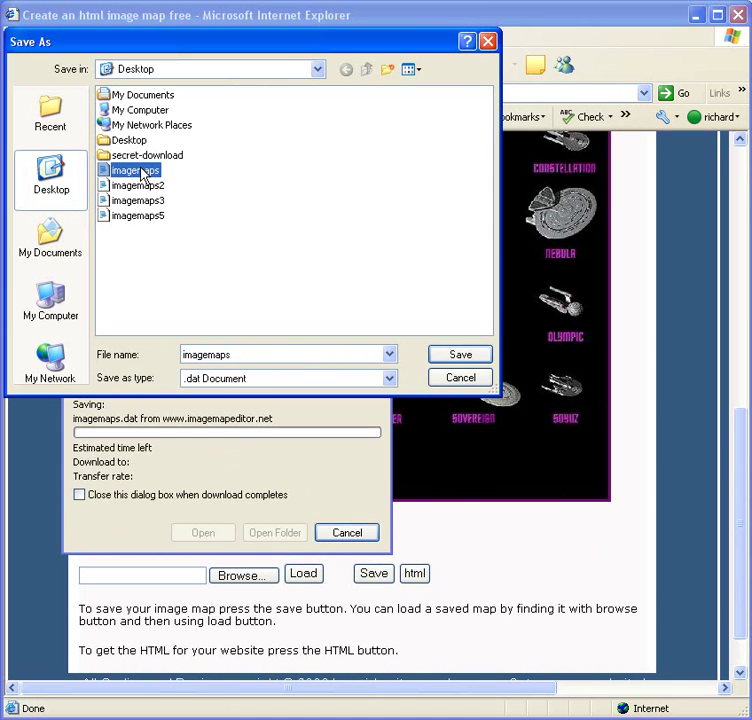
left_click(476, 357)
left_click(201, 500)
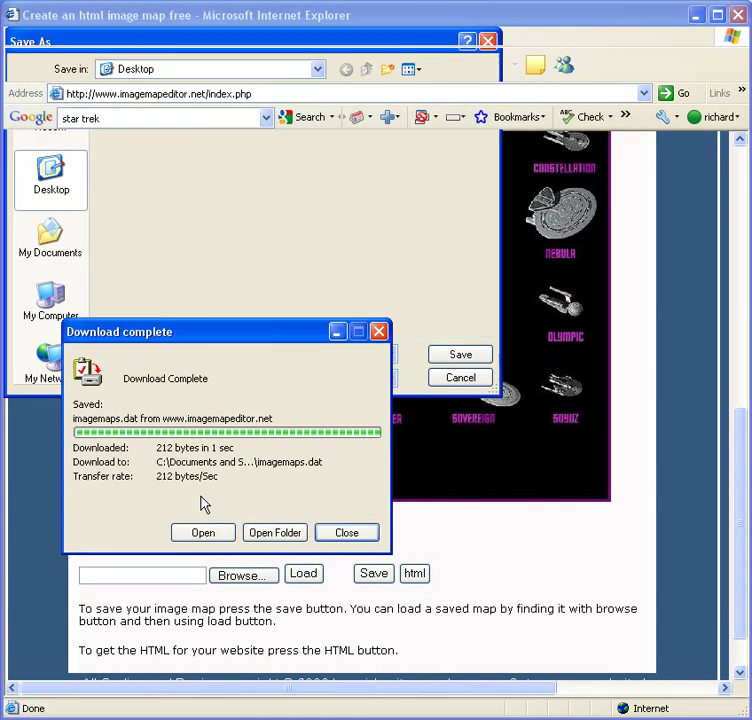
left_click(361, 538)
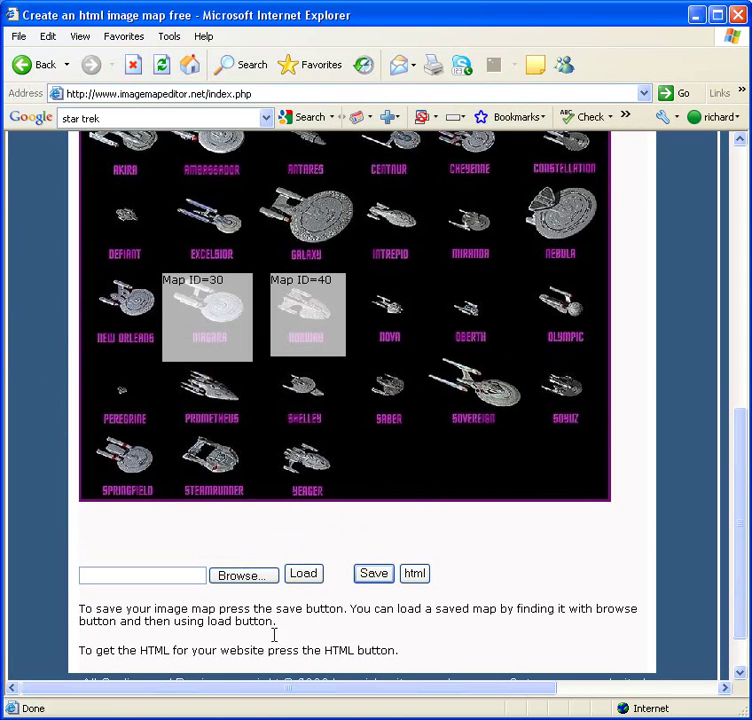
Step: Upload 1701w06 from the wallpapers folder in My Pictures as the new map image, resized to 600 pixels
scroll(376, 400, "up", 3)
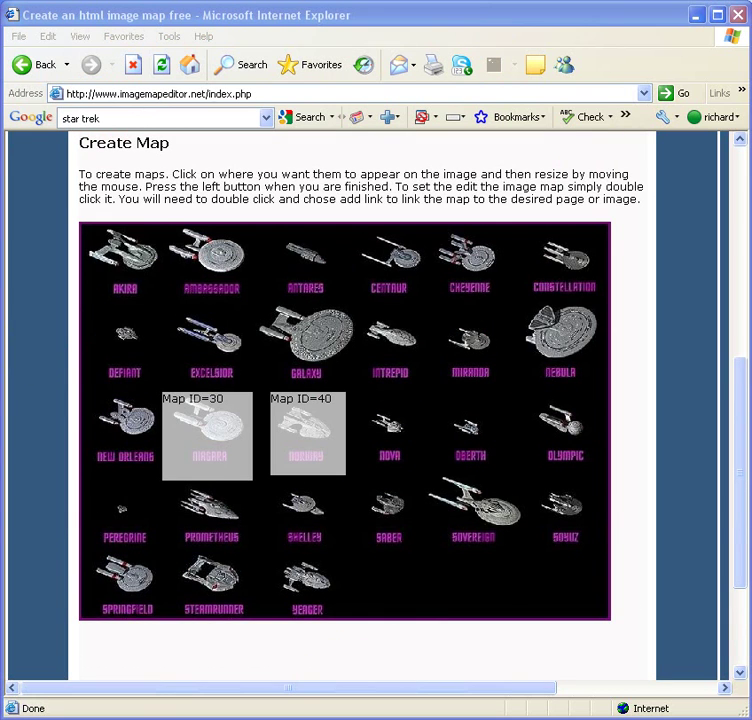
left_click_drag(745, 459, 720, 310)
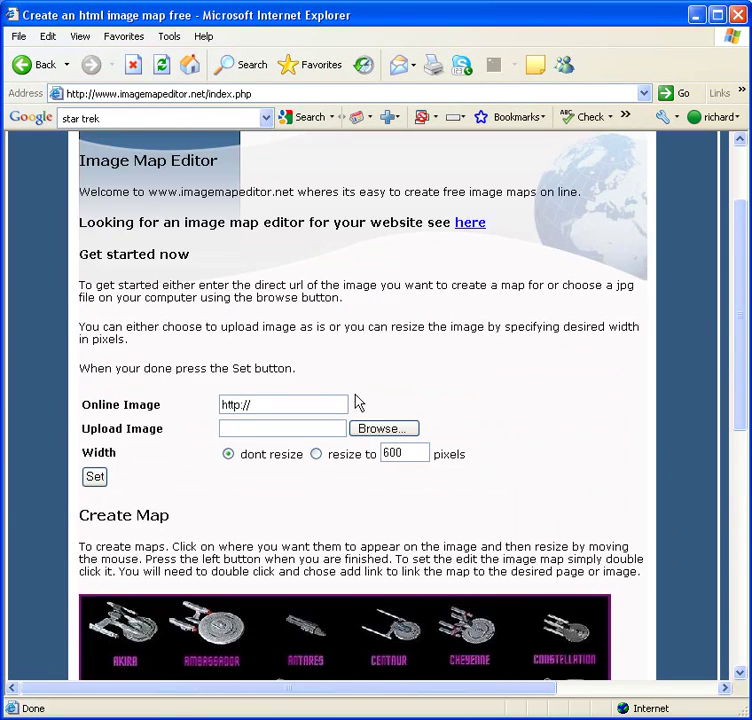
left_click(377, 431)
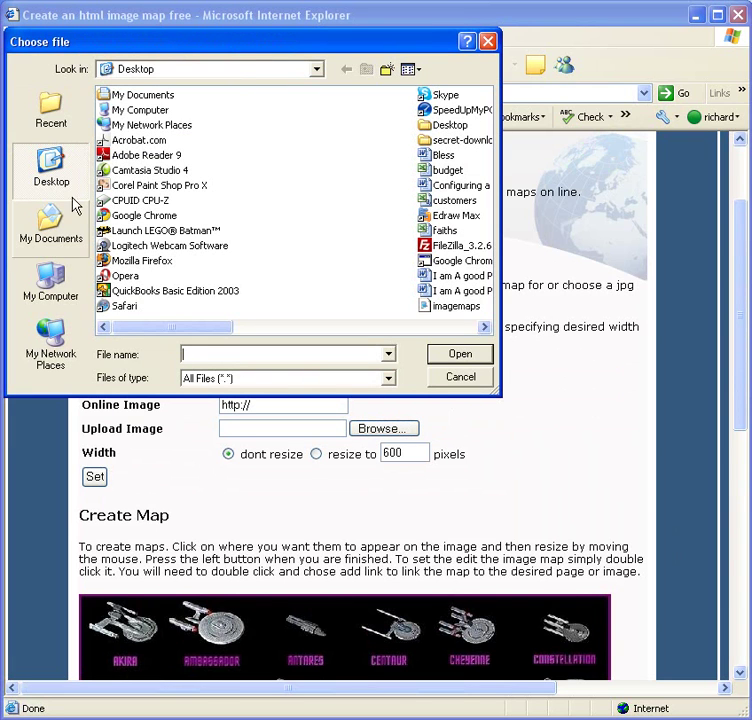
left_click(52, 226)
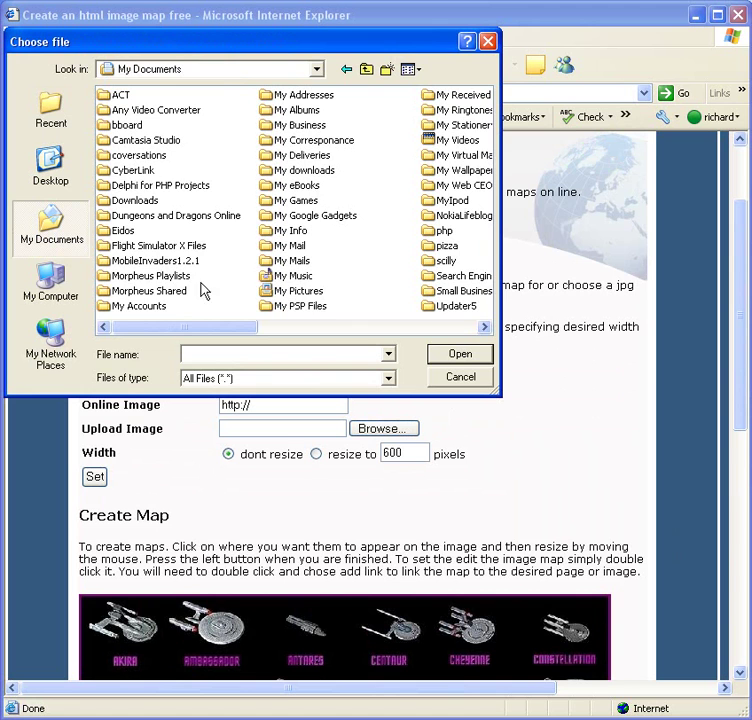
double_click(300, 291)
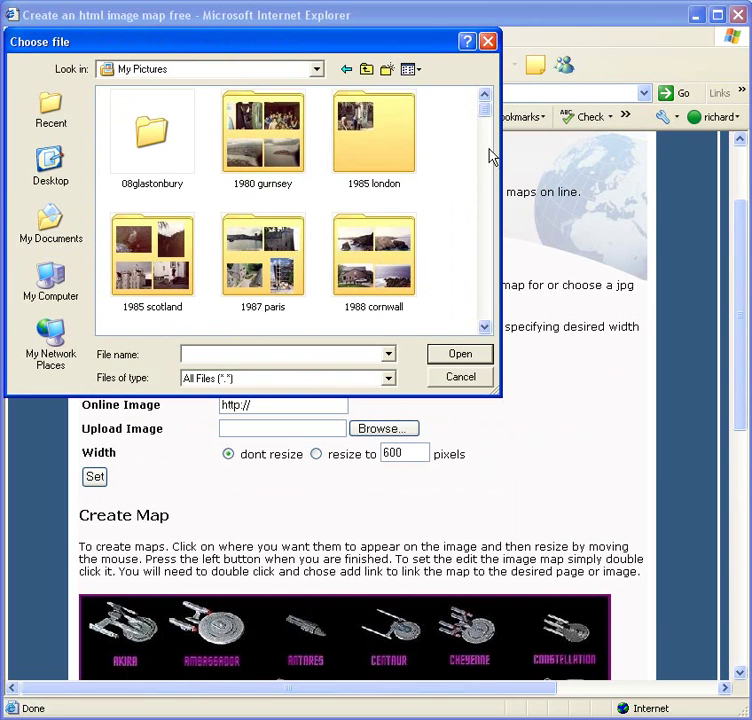
left_click_drag(487, 111, 505, 278)
left_click_drag(505, 272, 505, 257)
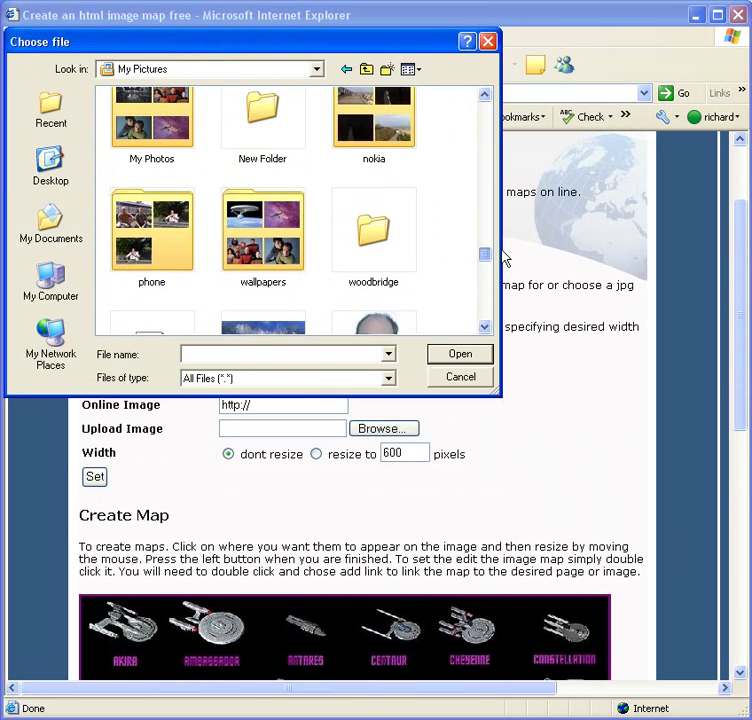
double_click(300, 257)
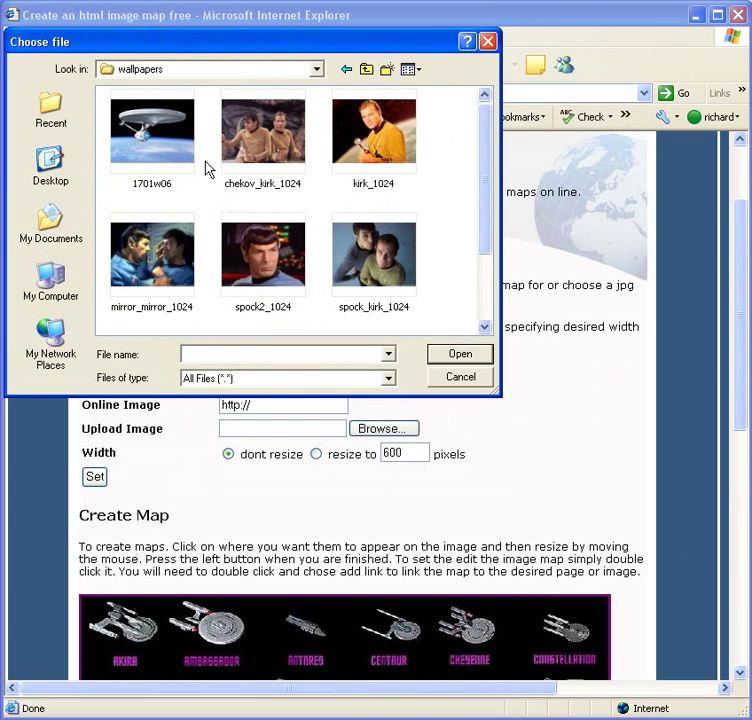
double_click(166, 163)
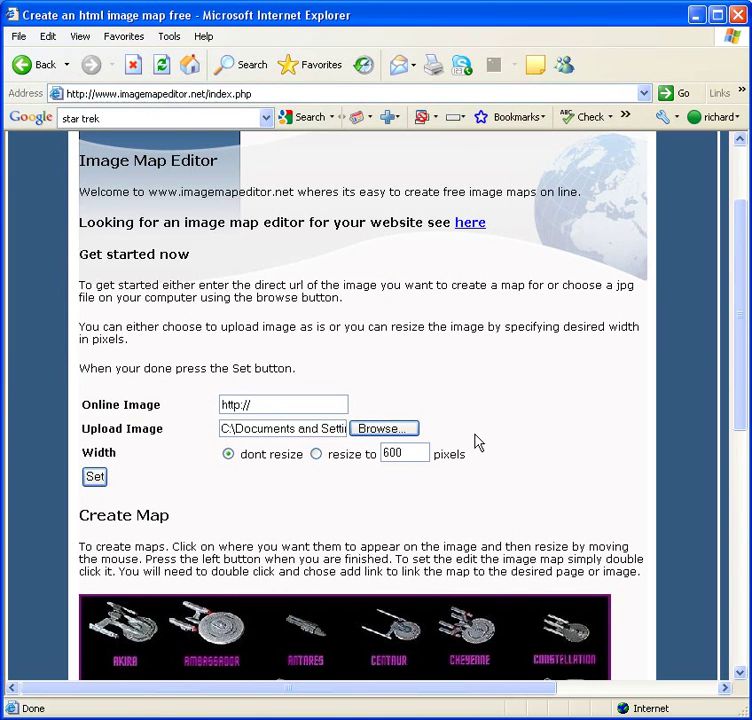
left_click(317, 455)
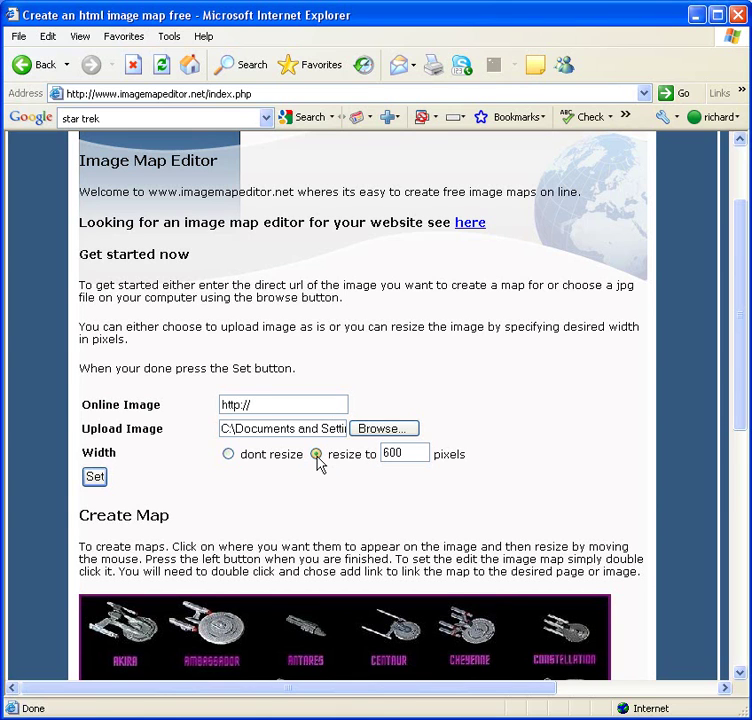
left_click(95, 477)
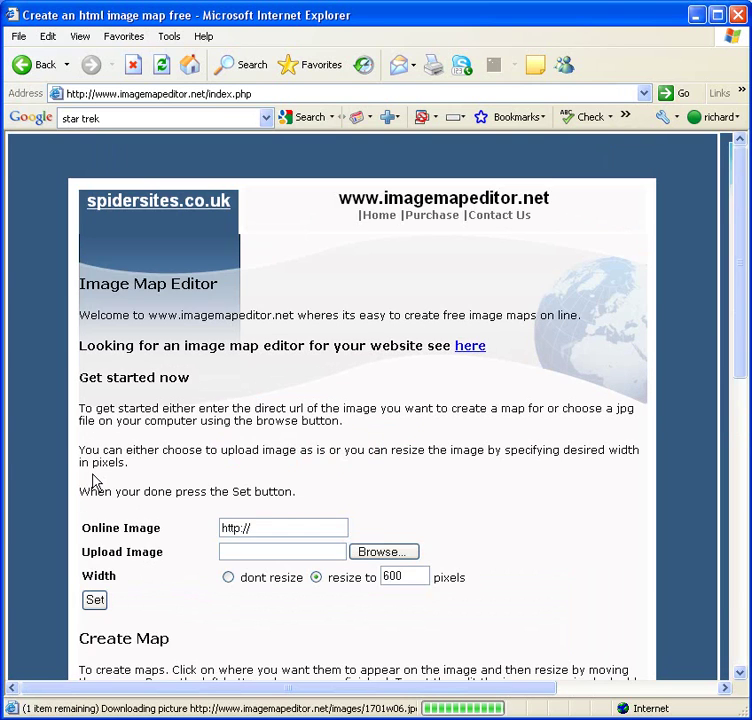
Step: Load the saved imagemaps file from the Desktop onto the new starship image
left_click(740, 673)
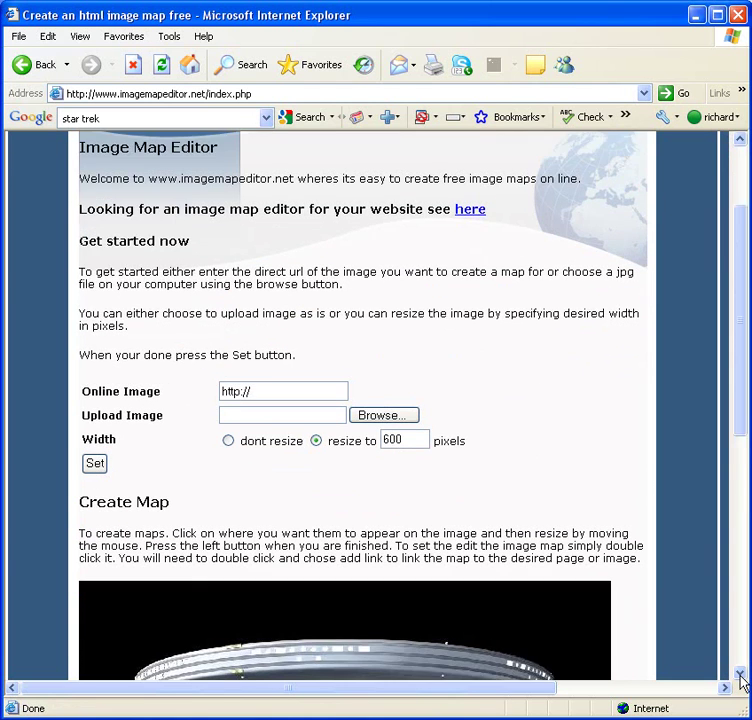
left_click_drag(740, 673, 740, 673)
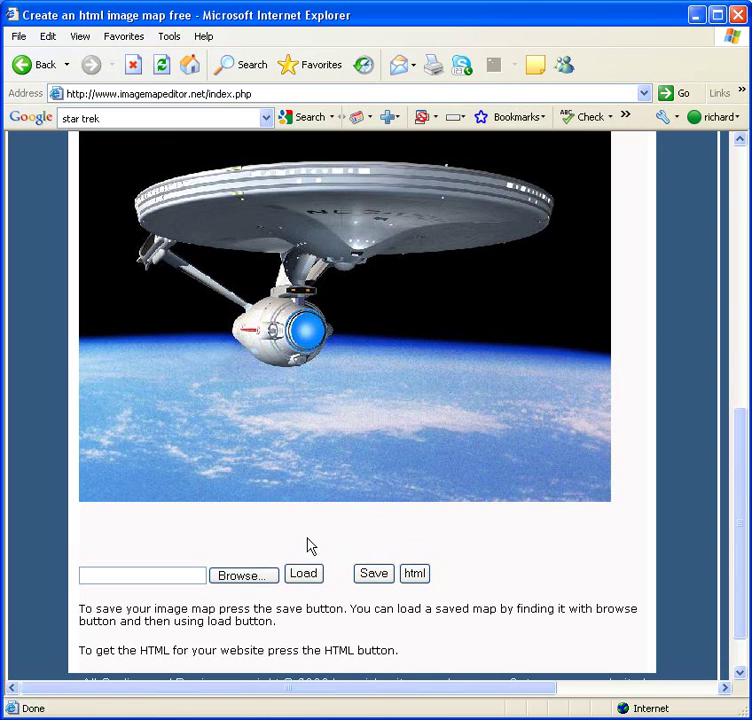
left_click(303, 576)
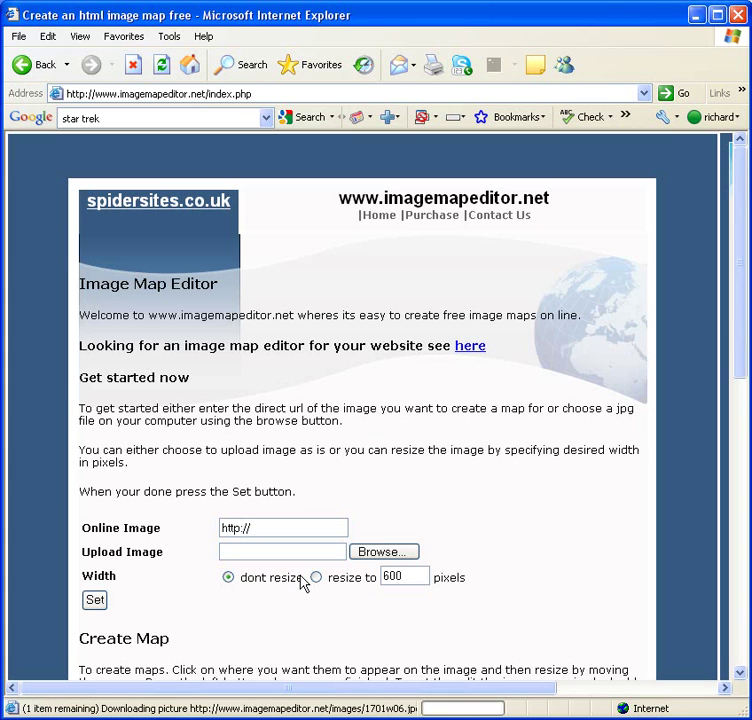
left_click(740, 651)
left_click(740, 654)
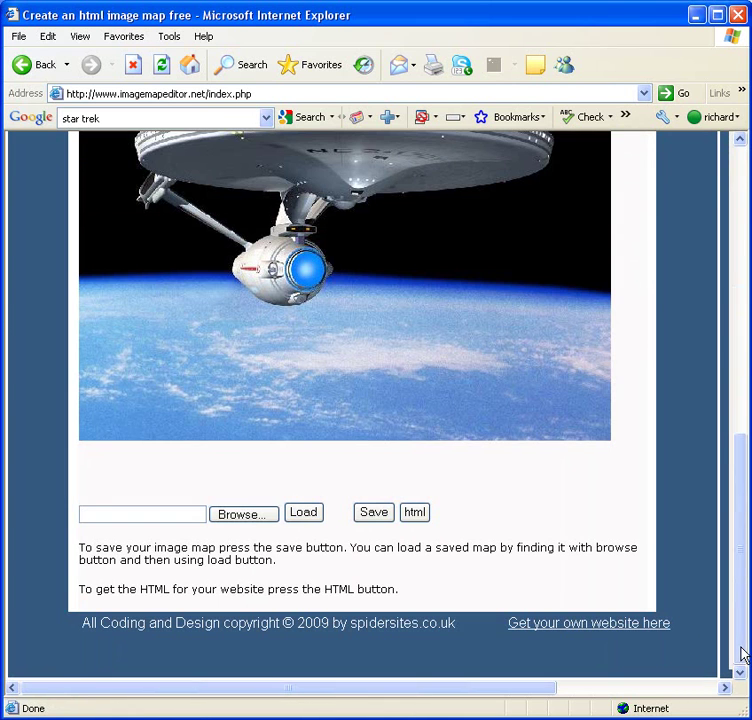
left_click(262, 517)
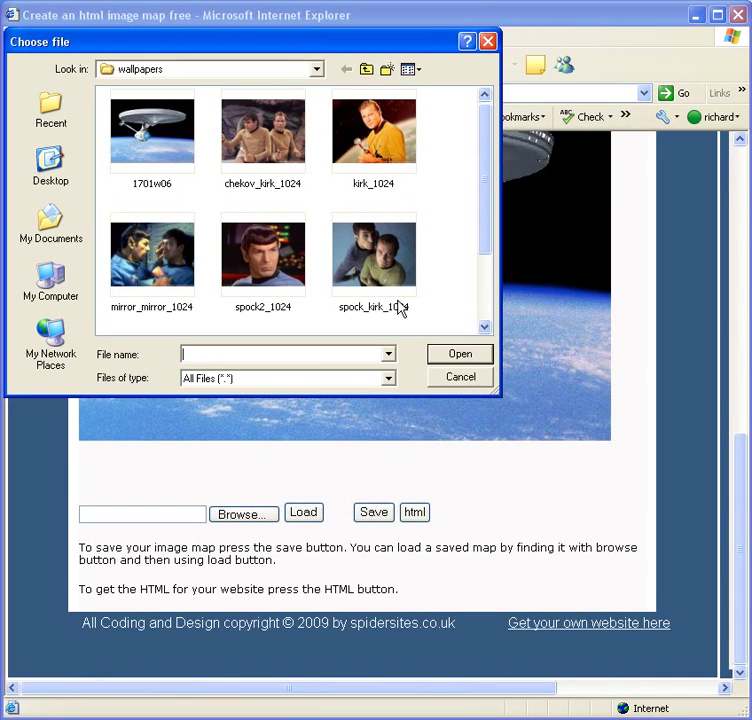
left_click(45, 180)
double_click(455, 305)
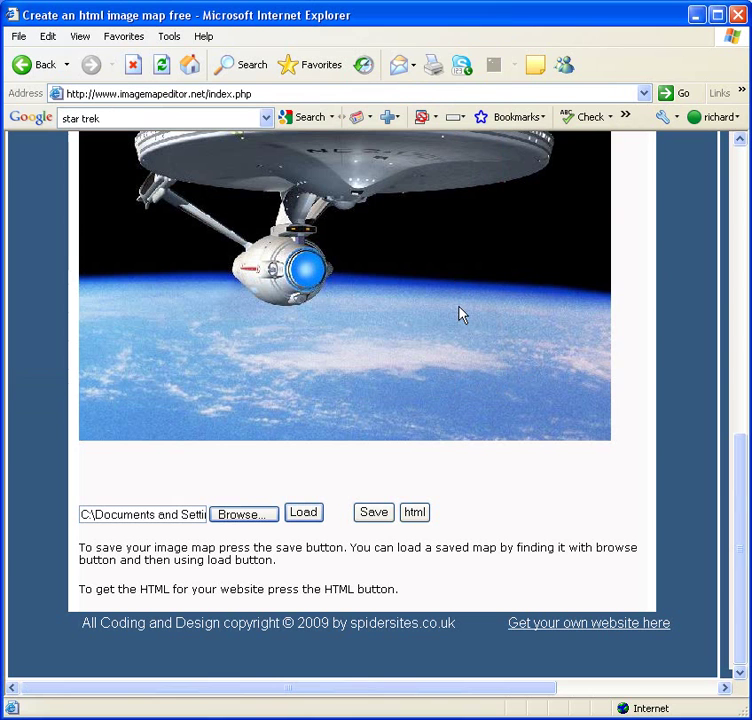
left_click(303, 514)
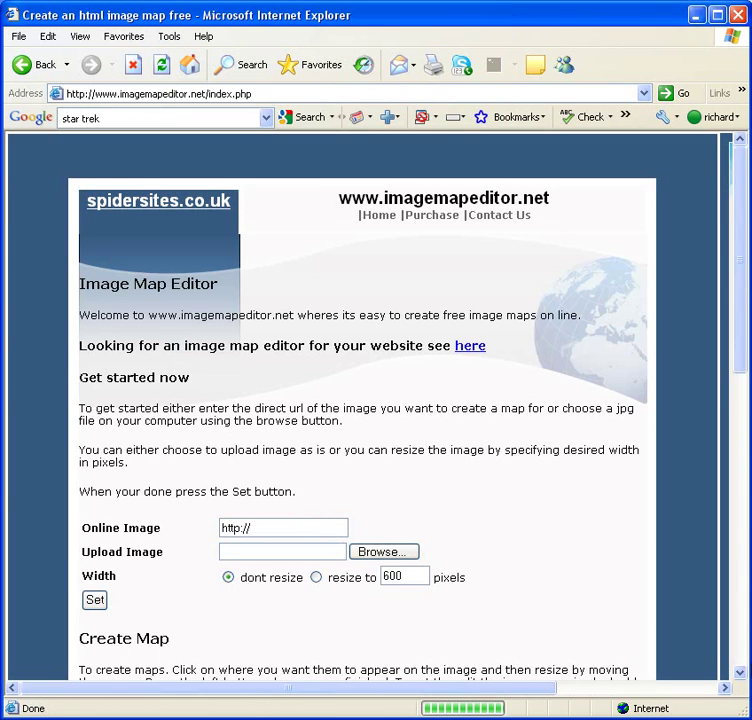
scroll(740, 673, "down", 10)
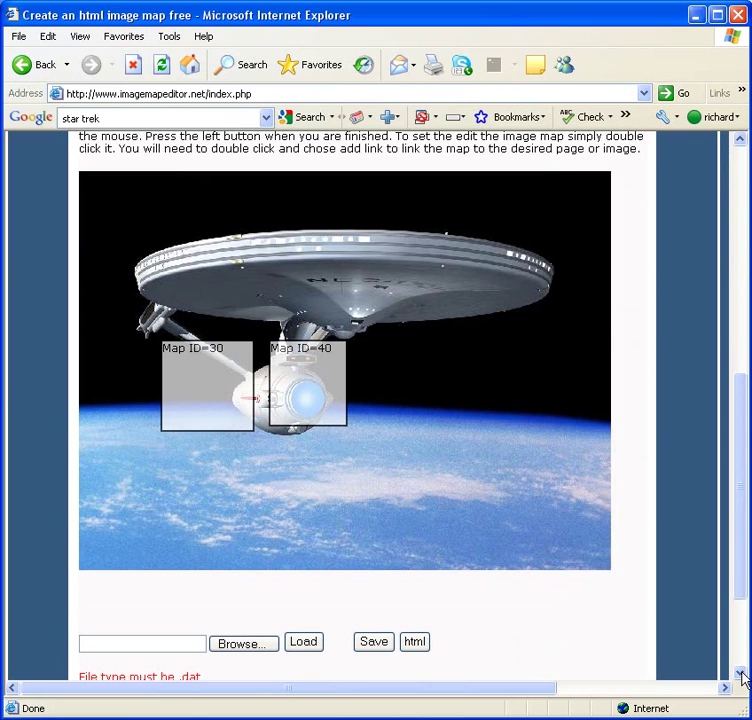
scroll(742, 678, "down", 3)
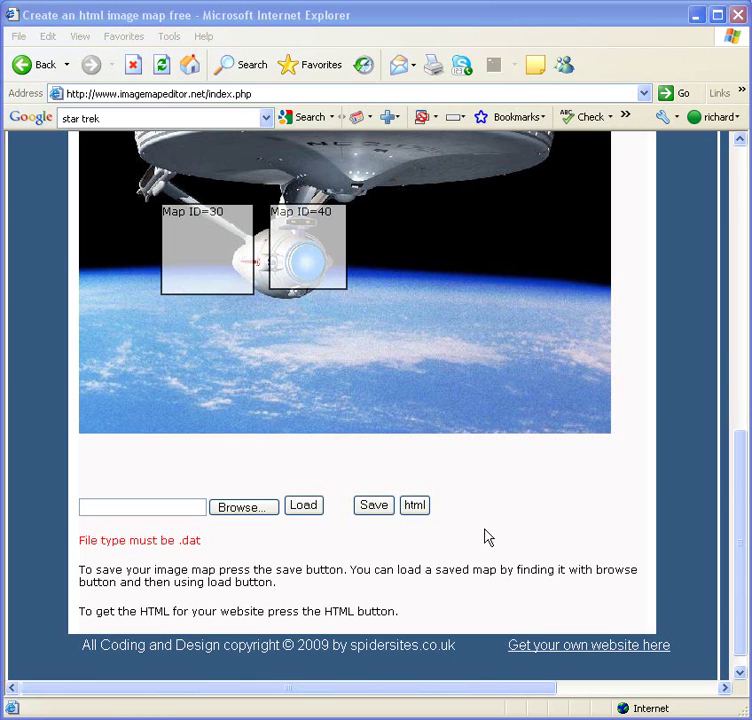
Step: Generate the HTML code for the image map
left_click(424, 510)
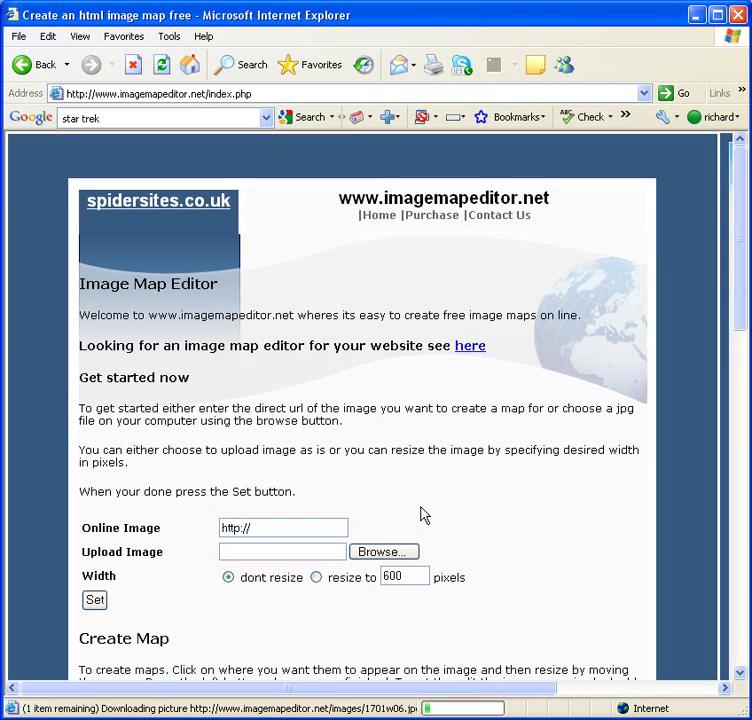
left_click(741, 652)
left_click(742, 651)
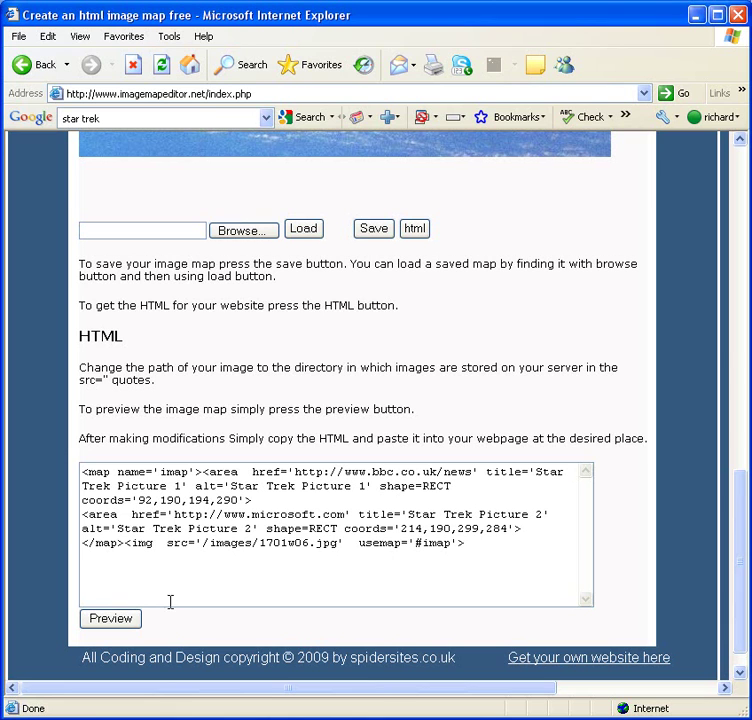
Step: Preview the image map, follow the Star Trek Picture 1 area's link, and close the preview window
left_click(107, 624)
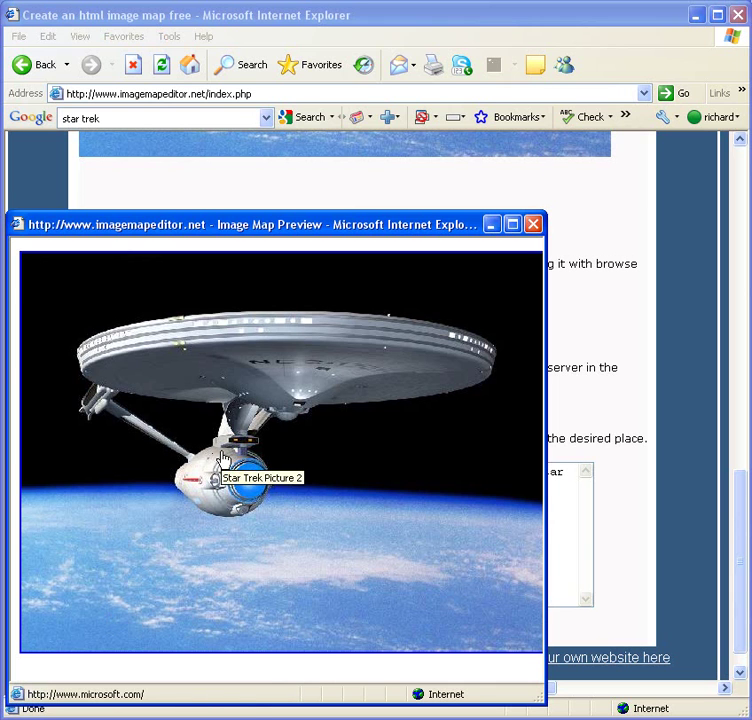
left_click(130, 431)
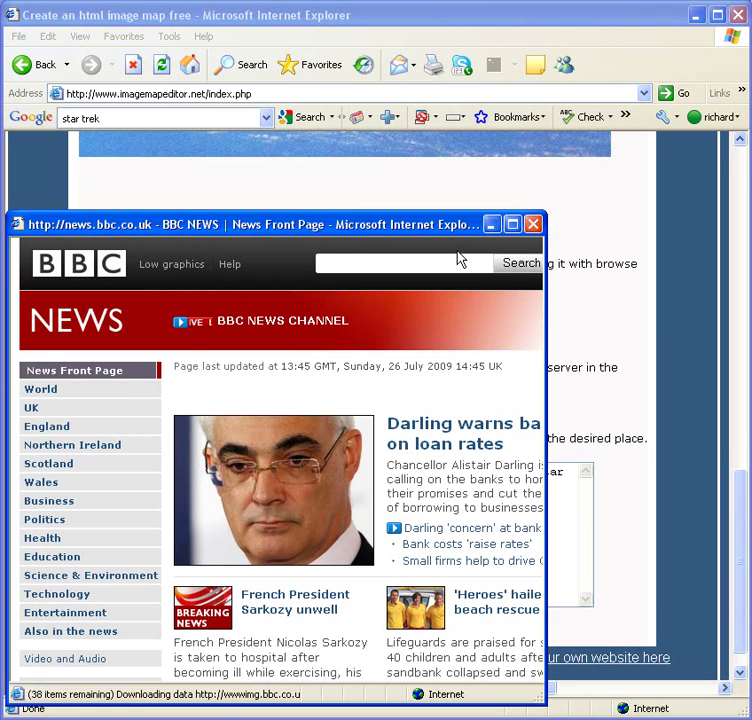
left_click(534, 225)
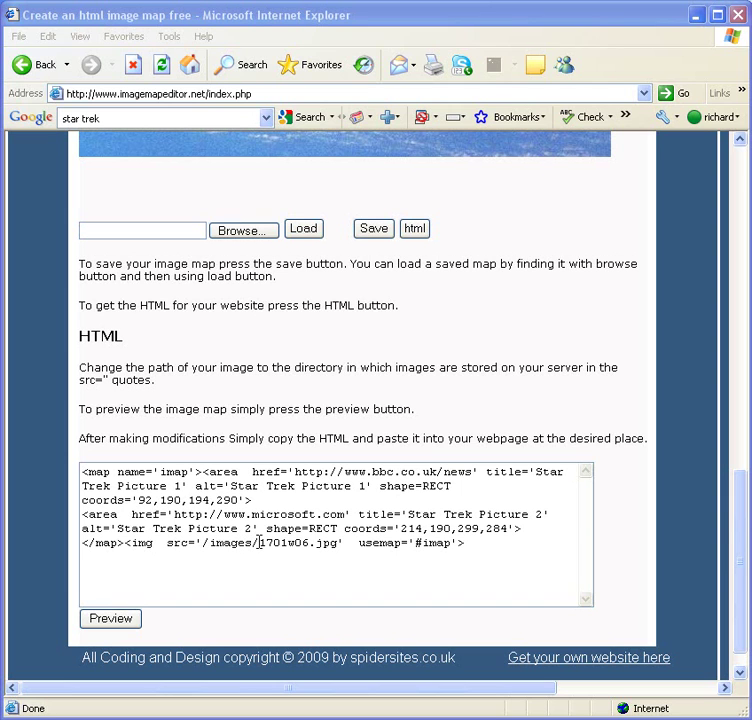
Step: Remove the /images/ path from the image source in the HTML so that it reads 1701w06.jpg
left_click(259, 542)
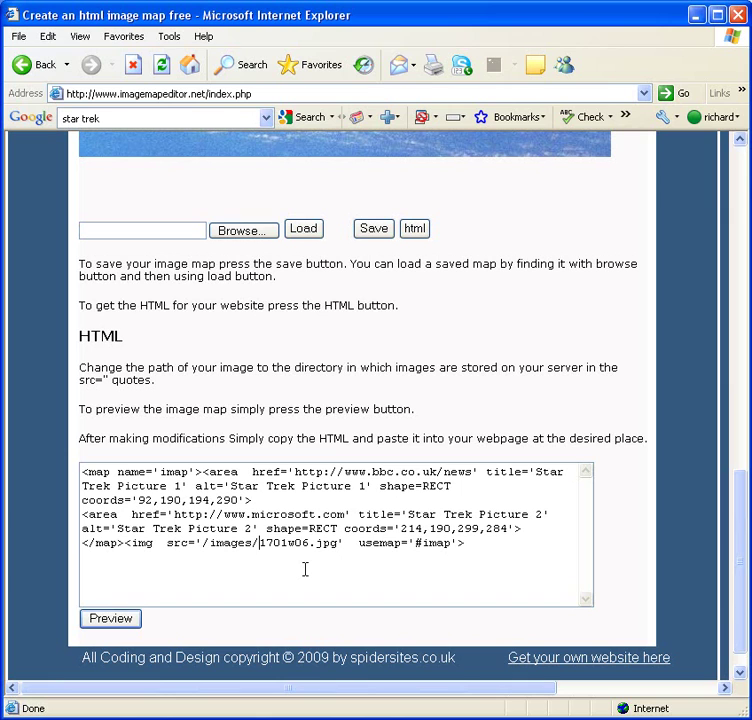
key("BackSpace")
key("BackSpace")
key("BackSpace")
key("BackSpace")
key("BackSpace")
key("BackSpace")
key("BackSpace")
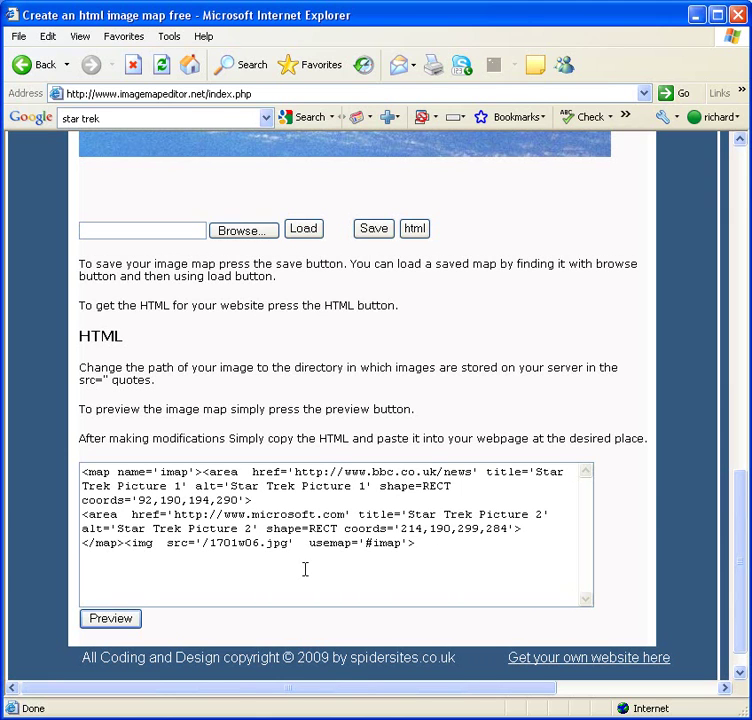
key("BackSpace")
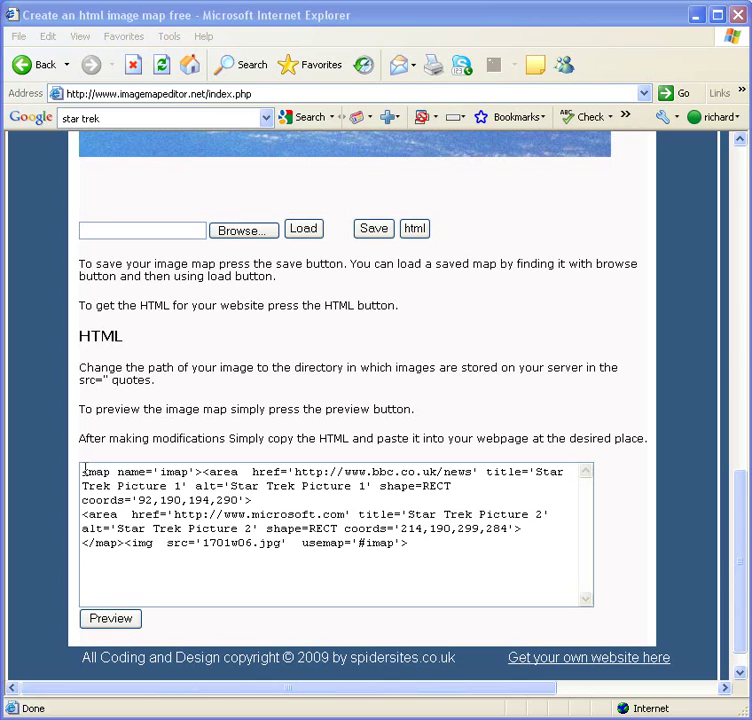
Step: Select the entire generated image map HTML, from the opening map tag through the img tag
left_click_drag(81, 471, 421, 562)
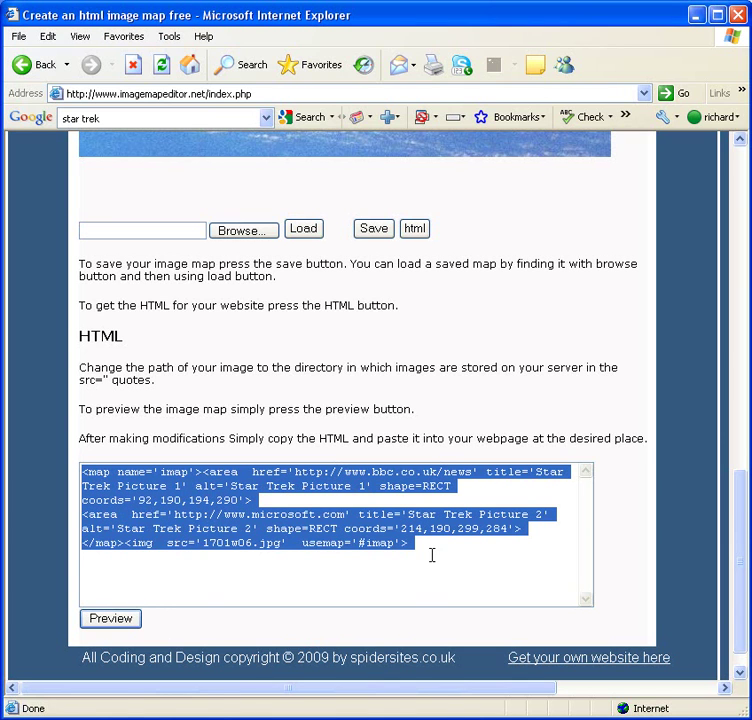